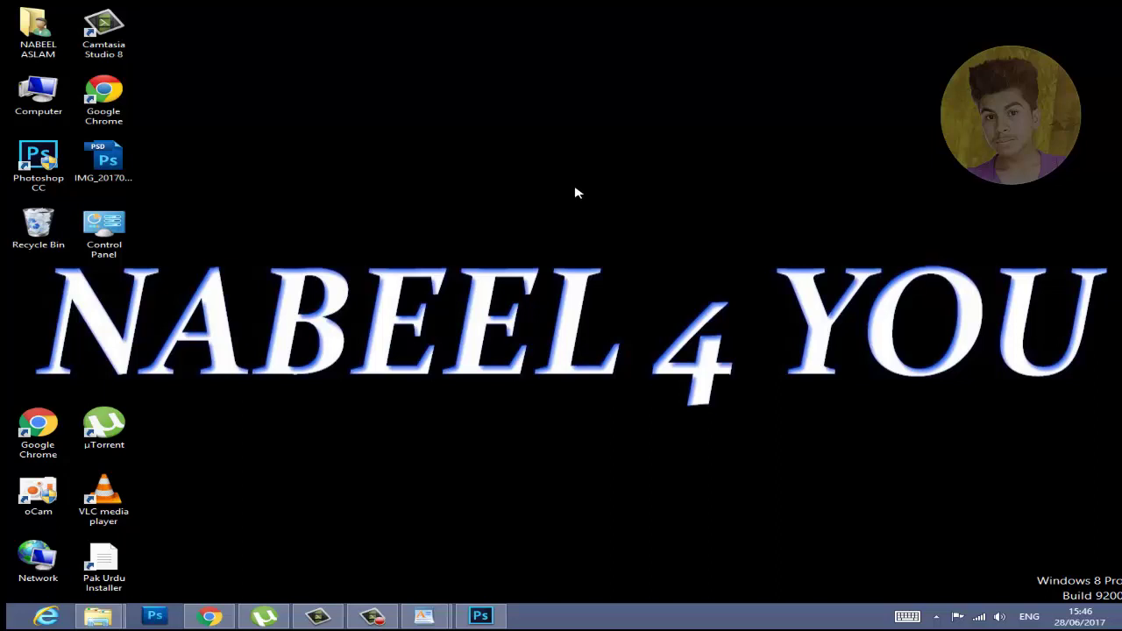
Refresh the Windows desktop, then bring the running Photoshop window to the front
right_click(531, 157)
click(623, 194)
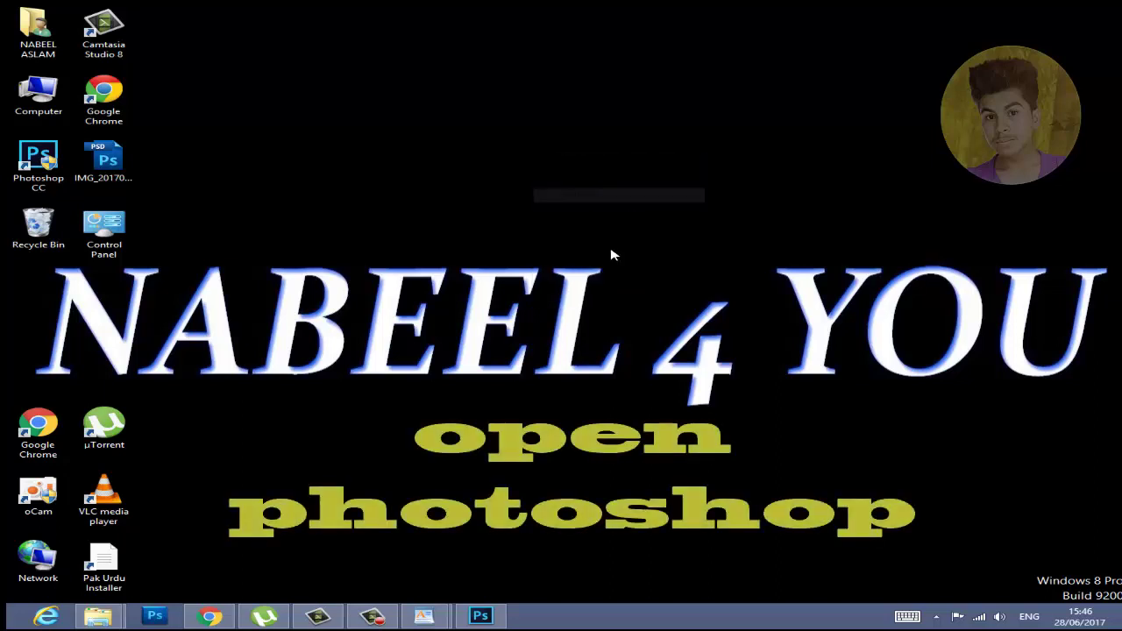
click(481, 614)
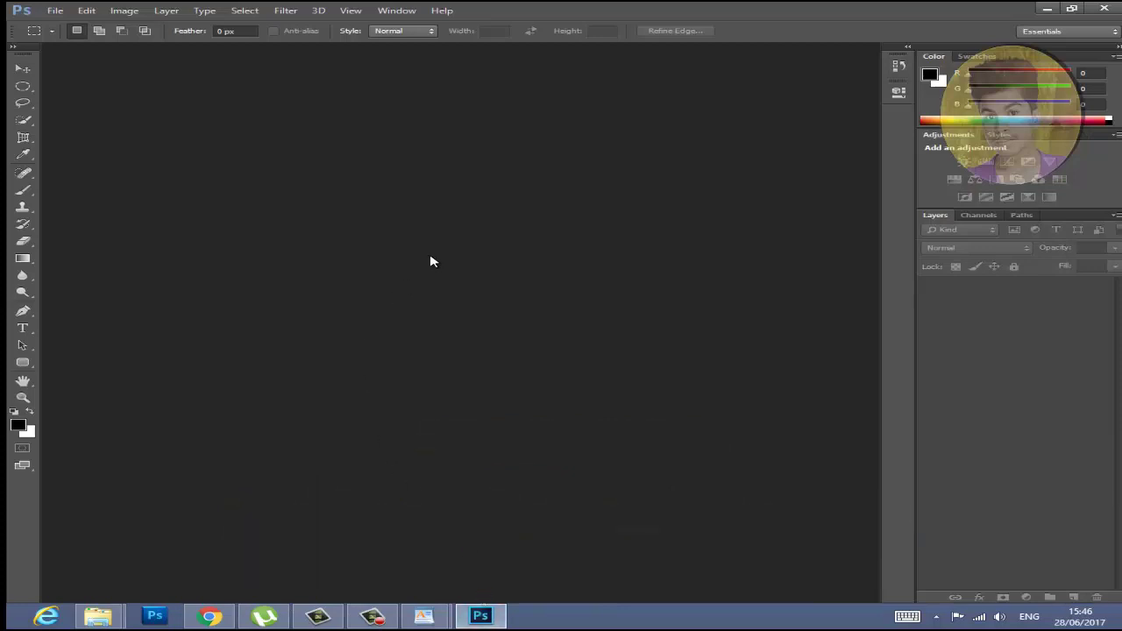
Create Untitled-1 at 1280×720 px, 300 pixels/inch, with a transparent background
click(56, 12)
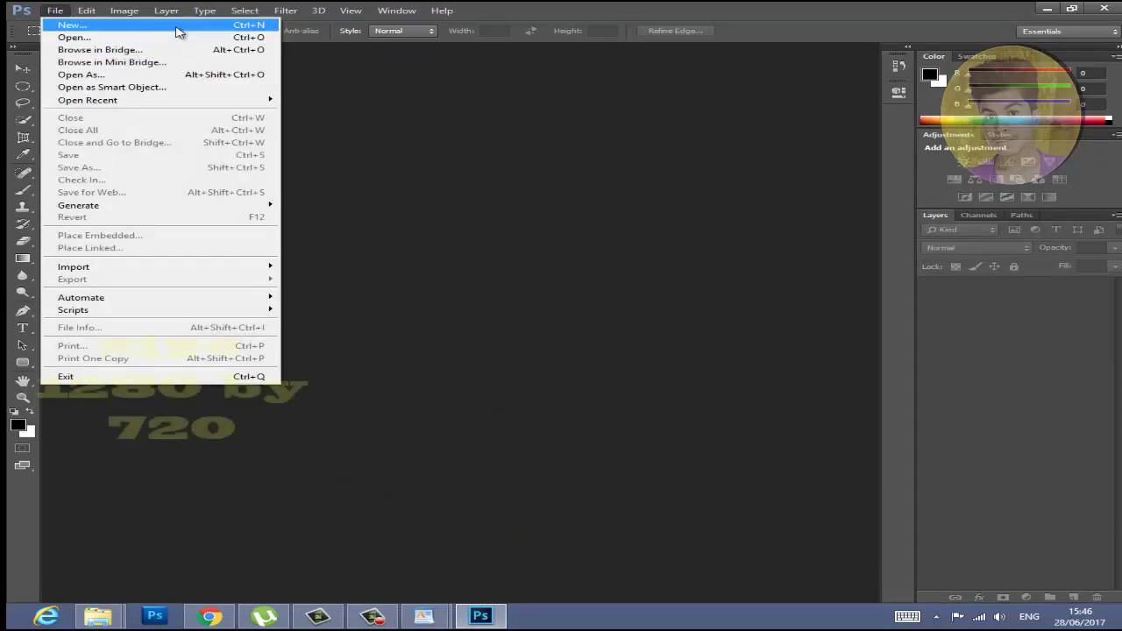
click(178, 32)
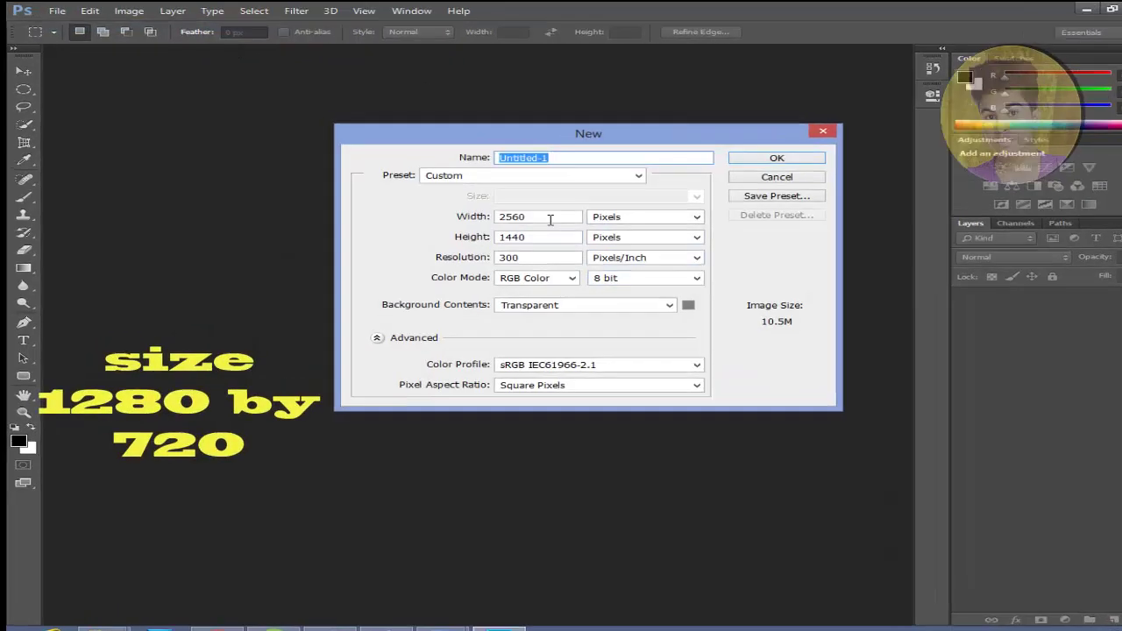
double_click(551, 220)
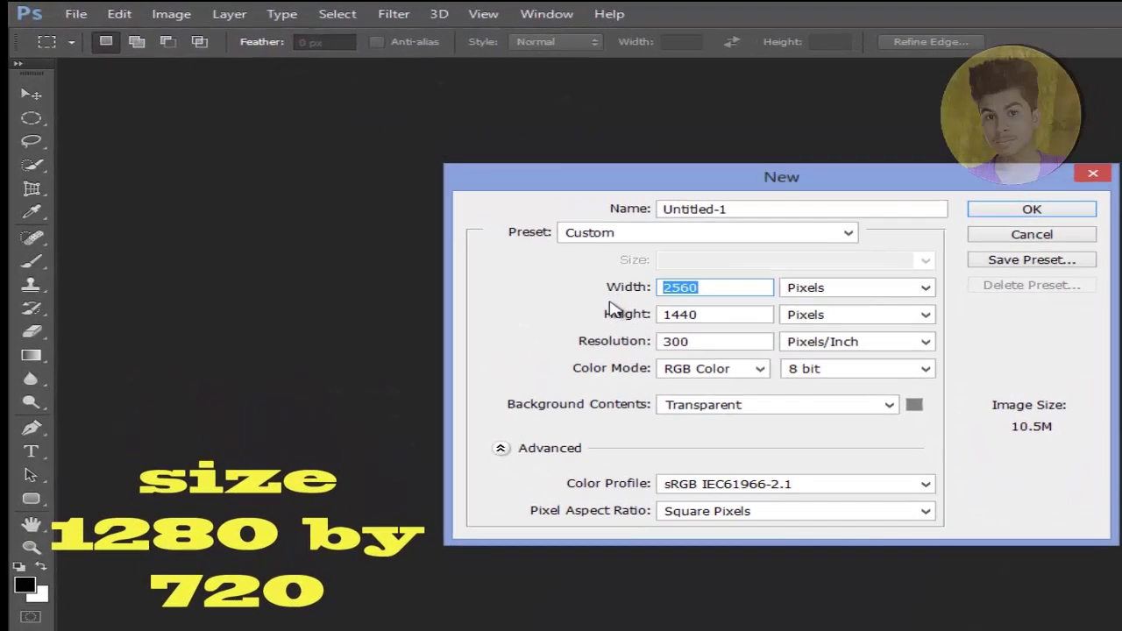
text(12)
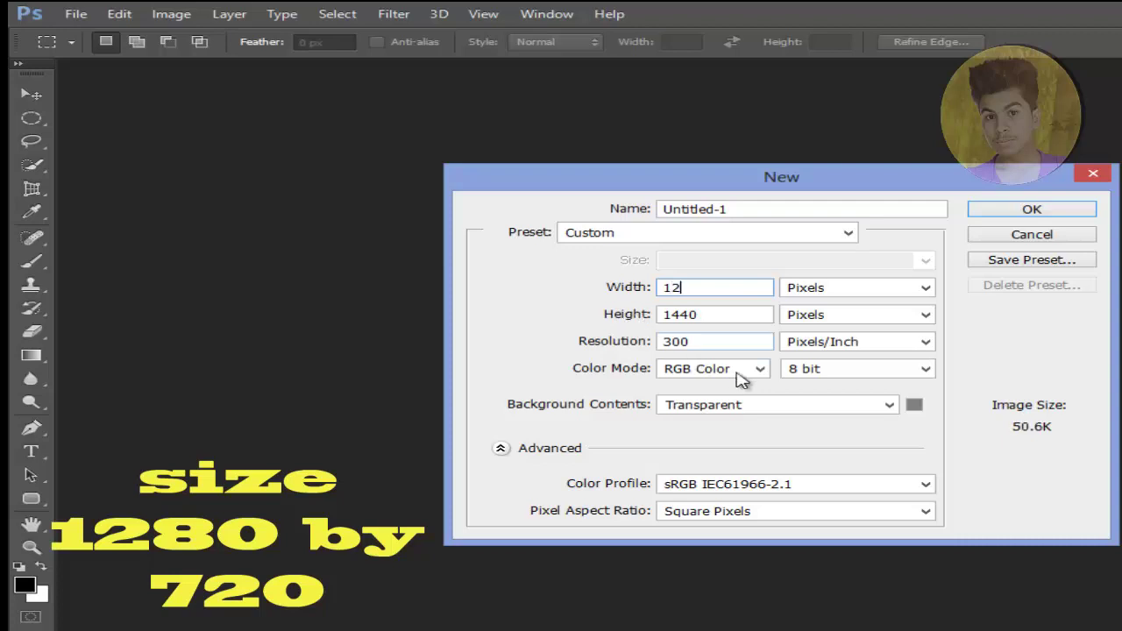
text(80)
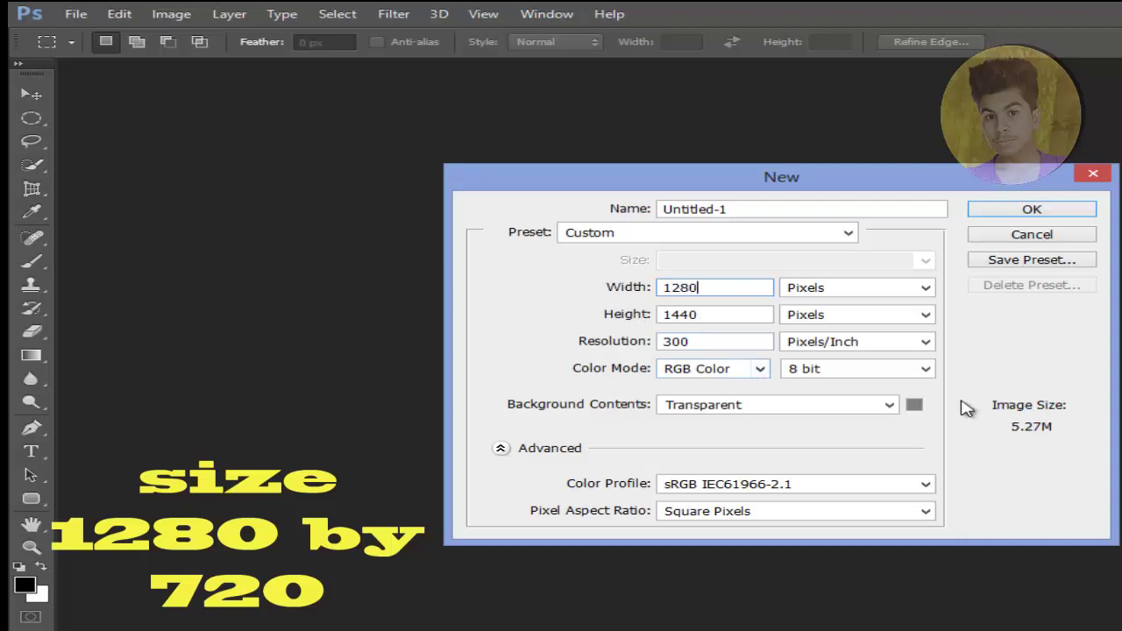
drag(722, 318, 658, 317)
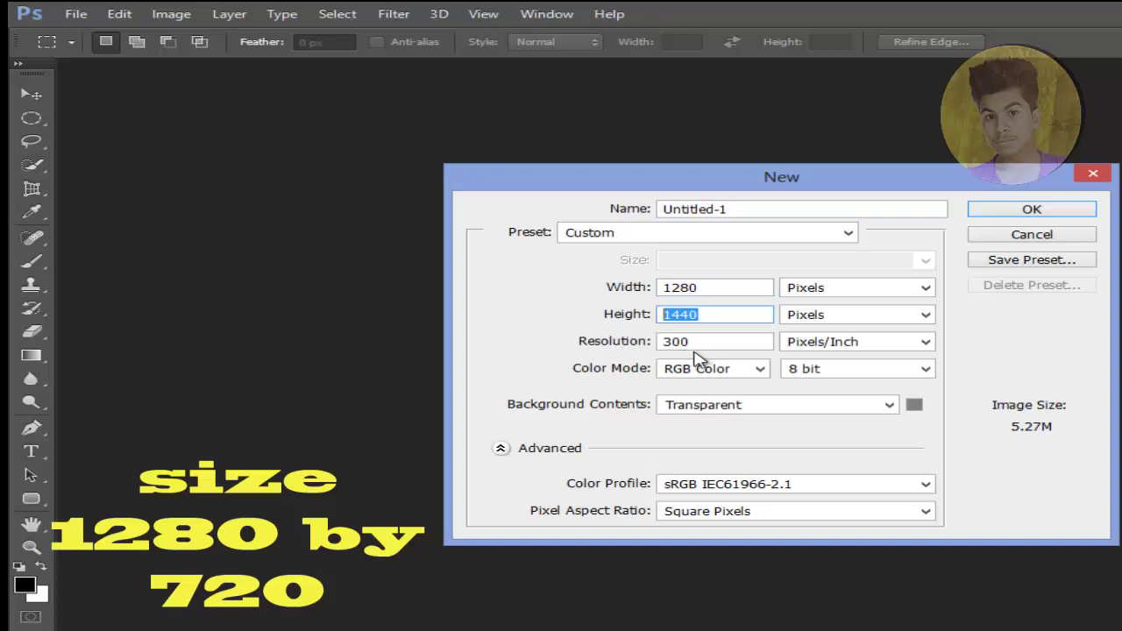
text(72)
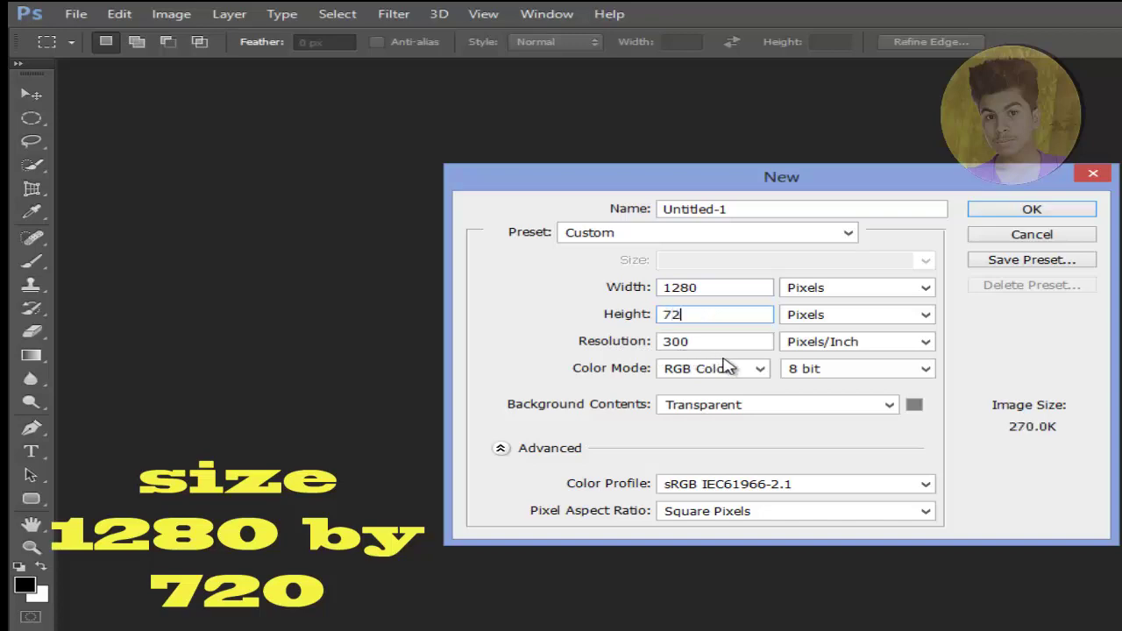
text(0)
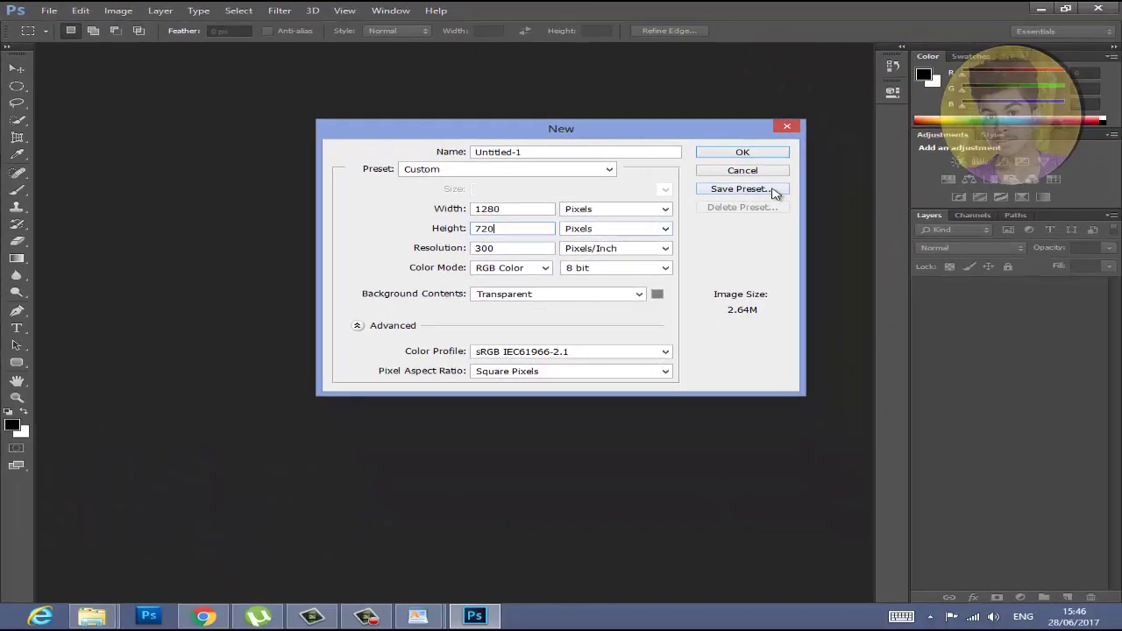
key(Tab)
text(300)
click(745, 153)
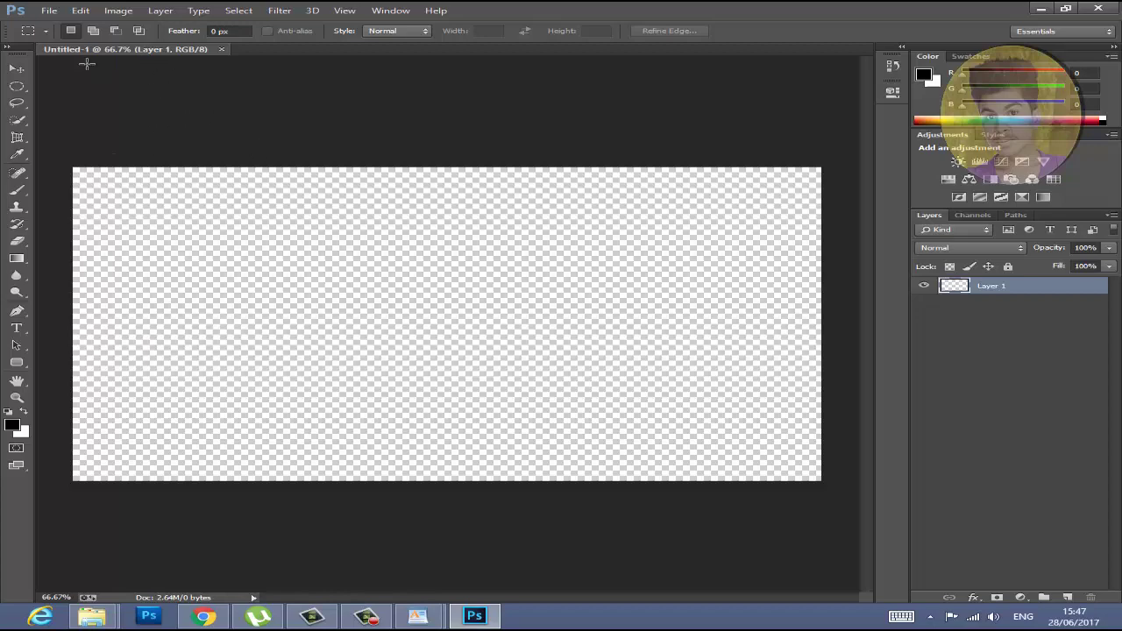
Open slow_computer from E:\app\LOGO and convert its Background into an editable layer
click(49, 10)
click(84, 44)
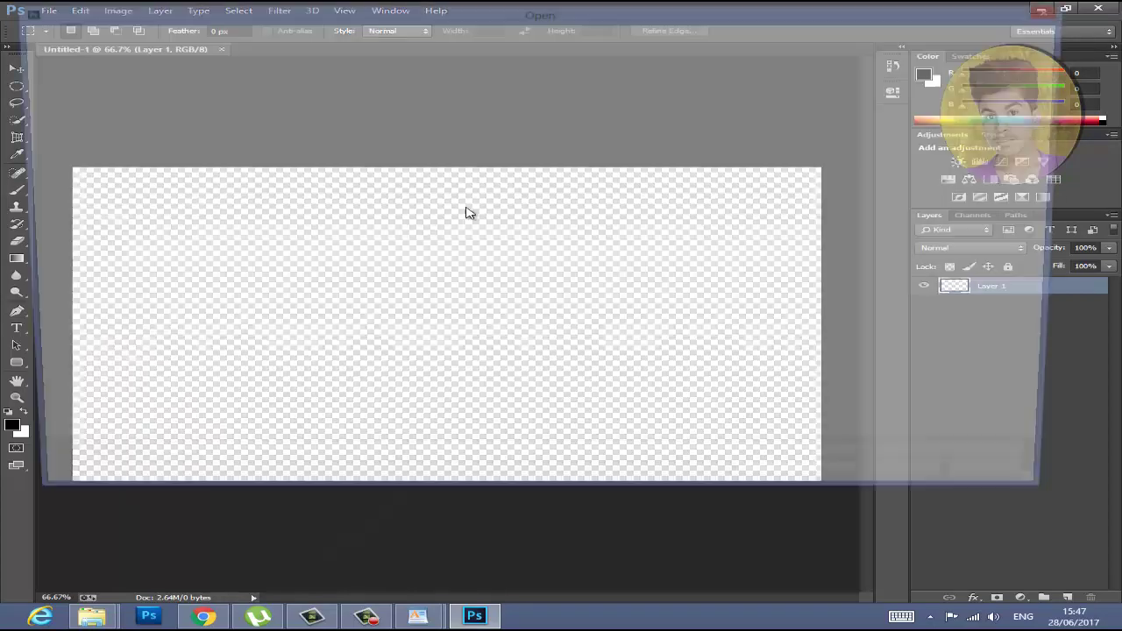
click(84, 271)
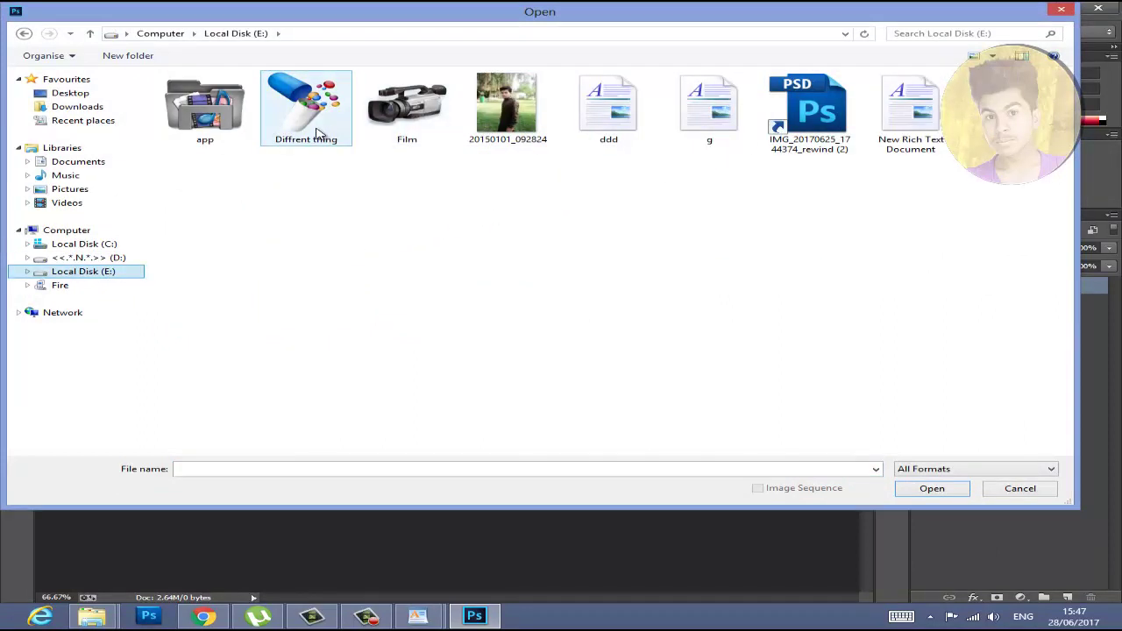
click(191, 132)
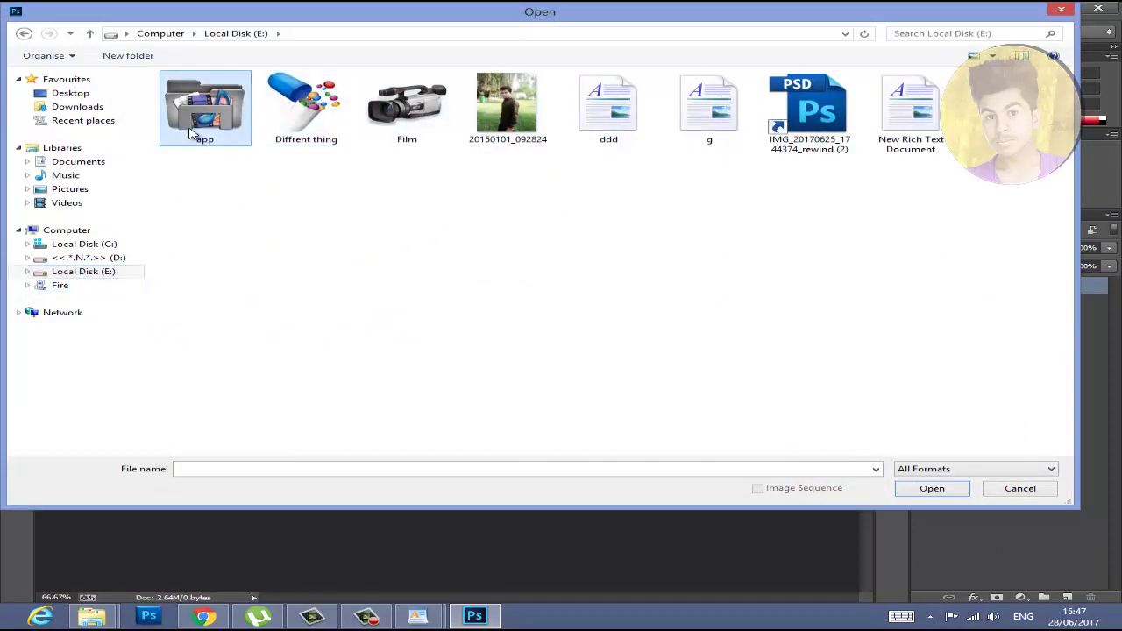
double_click(191, 132)
double_click(268, 98)
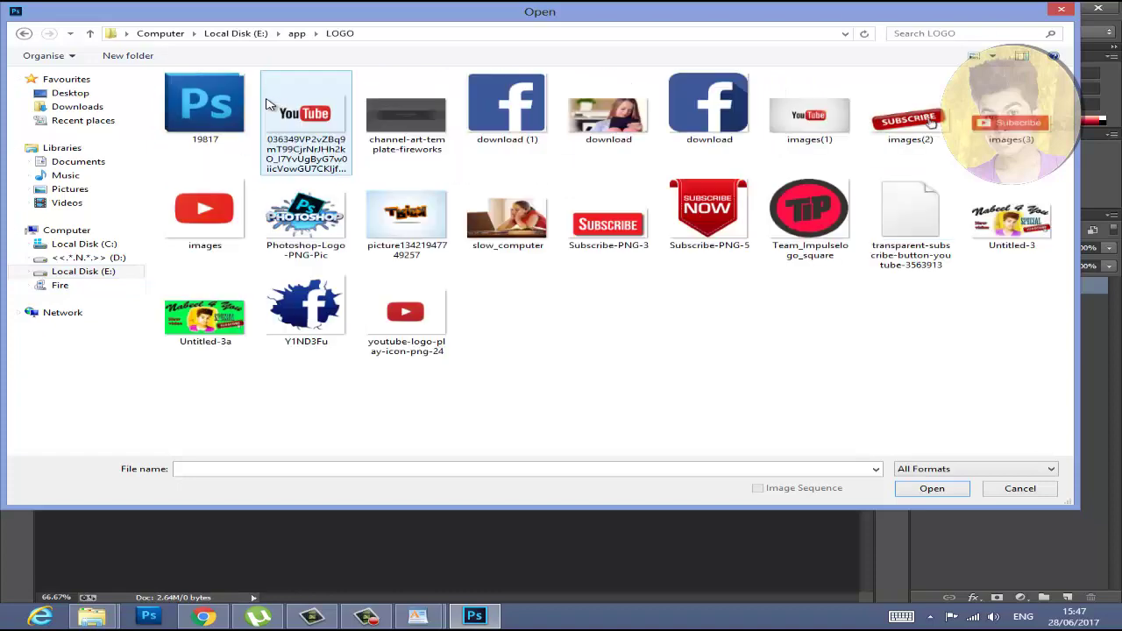
double_click(500, 228)
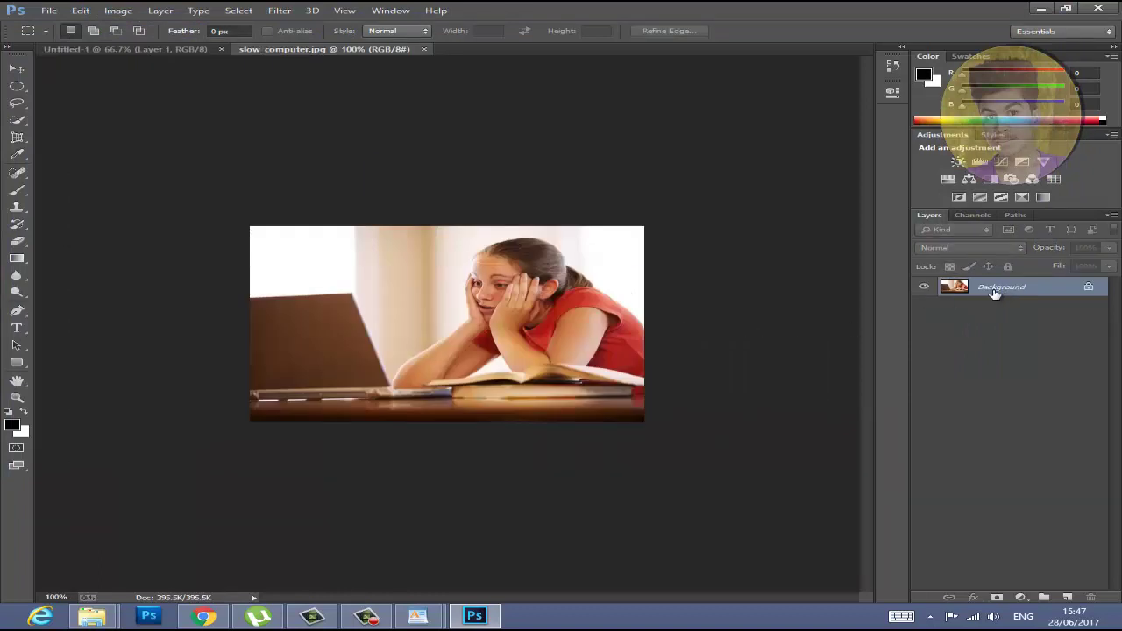
double_click(1000, 293)
Confirm Layer 0 and drag the photo into Untitled-1 with the Move tool
click(707, 199)
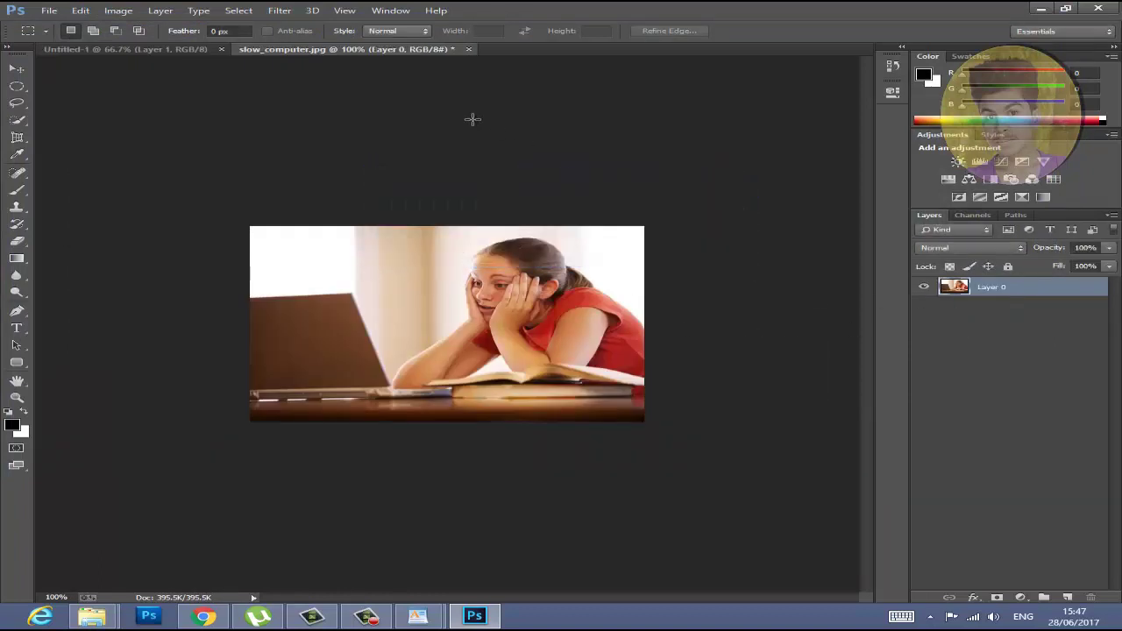
click(17, 69)
mouse_move(548, 329)
mouse_down()
mouse_move(191, 71)
mouse_move(303, 250)
mouse_move(380, 287)
mouse_up()
Free-transform the placed photo to fill the 1280×720 canvas and commit the resize
key(ctrl+t)
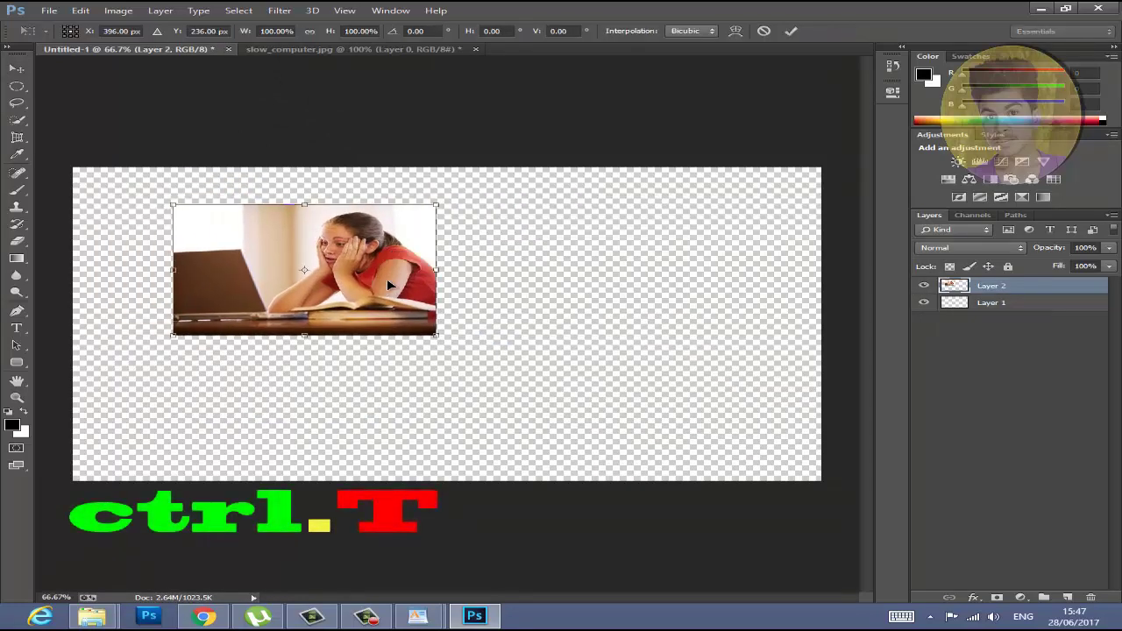
mouse_move(455, 343)
mouse_down()
mouse_move(545, 385)
mouse_move(794, 452)
mouse_up()
drag(648, 393, 543, 351)
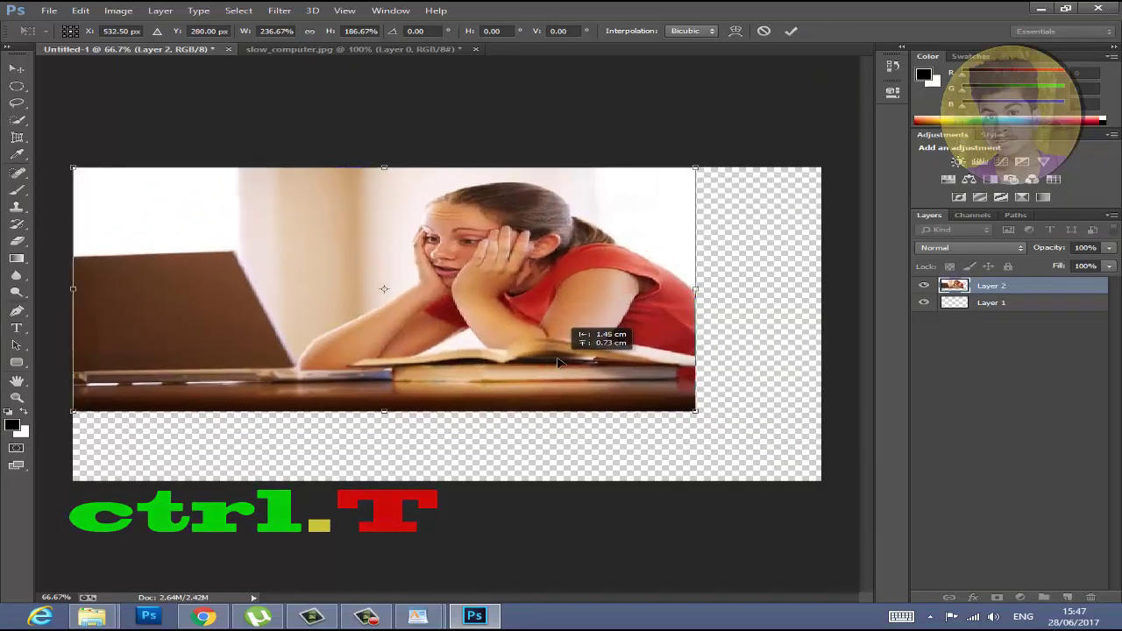
drag(714, 419, 829, 480)
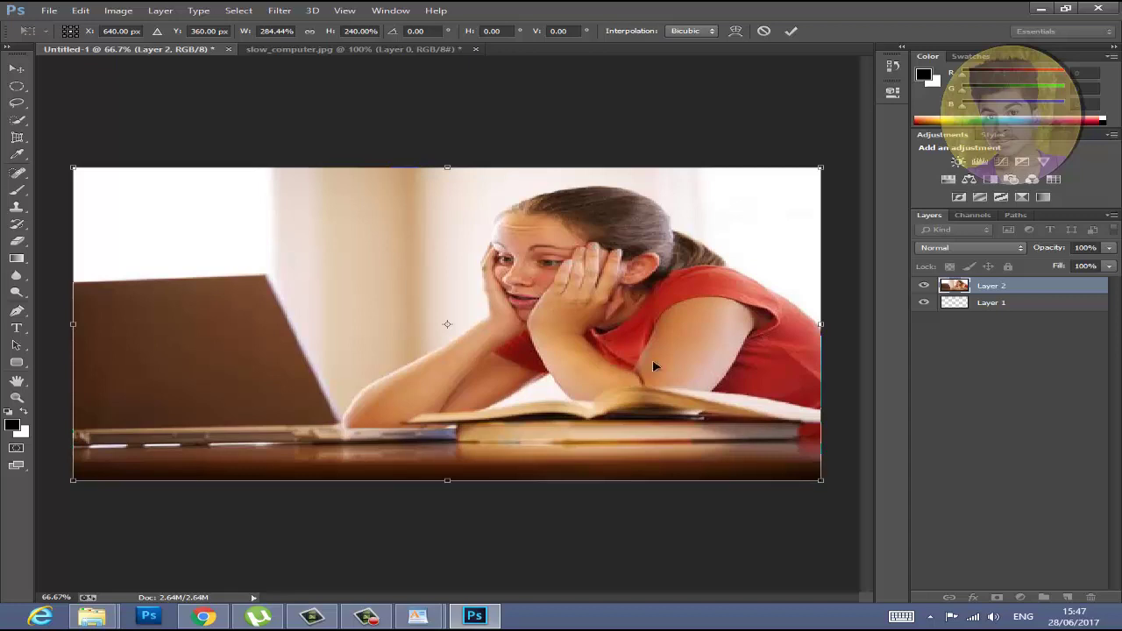
click(791, 31)
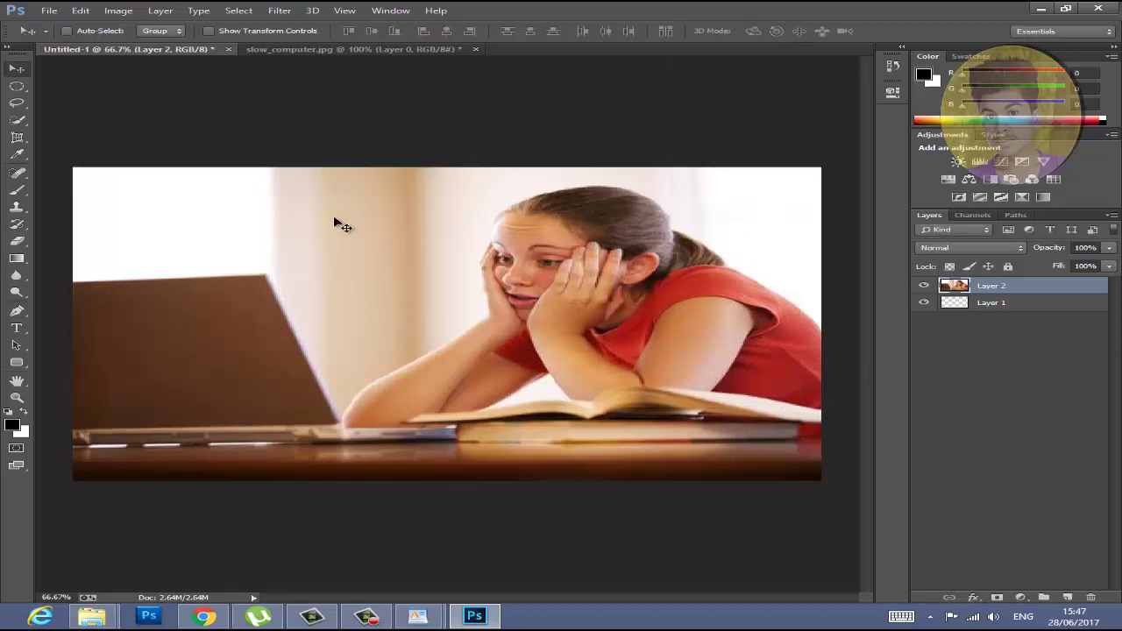
click(49, 10)
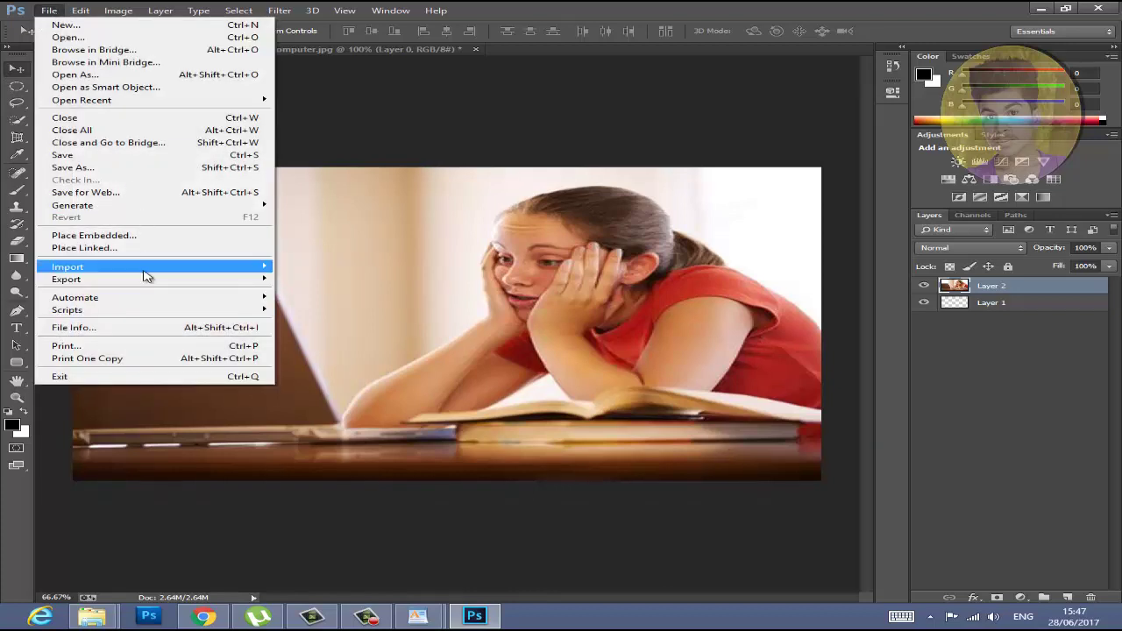
Draw a paragraph text box with the Type tool across the upper part of the photo
click(386, 116)
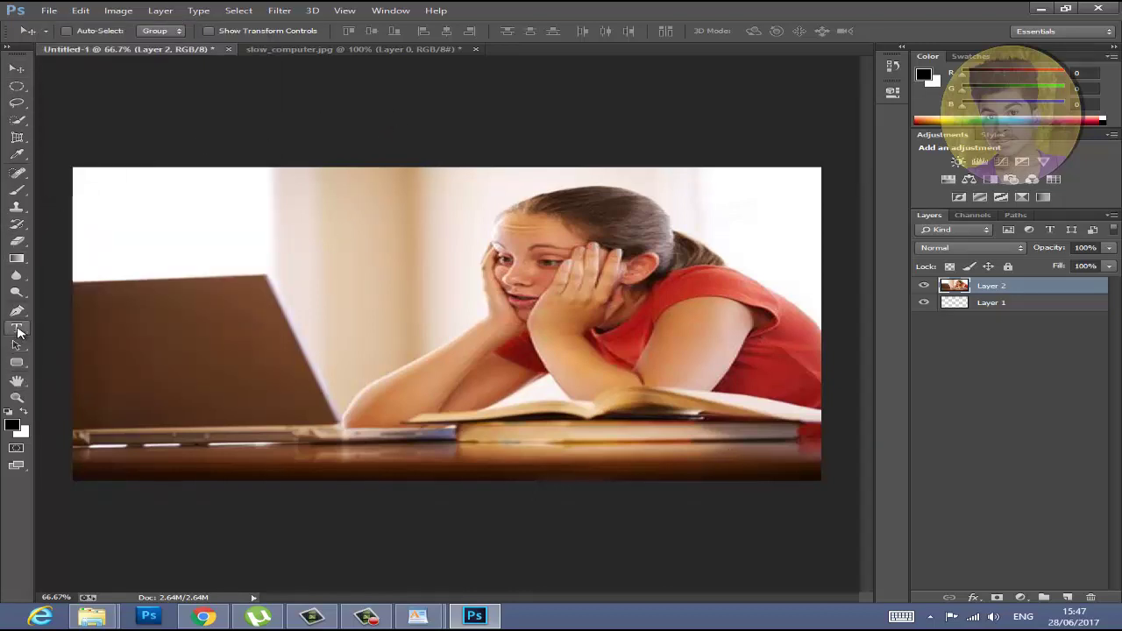
click(16, 327)
mouse_move(112, 207)
mouse_down()
mouse_move(138, 233)
mouse_move(721, 361)
mouse_up()
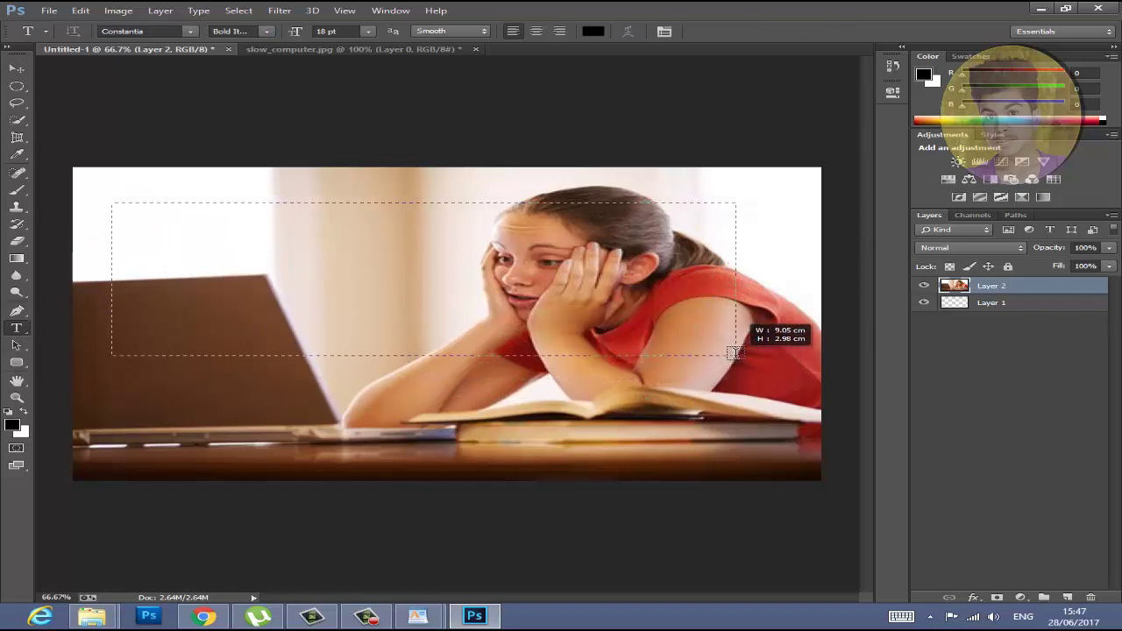
drag(721, 360, 736, 355)
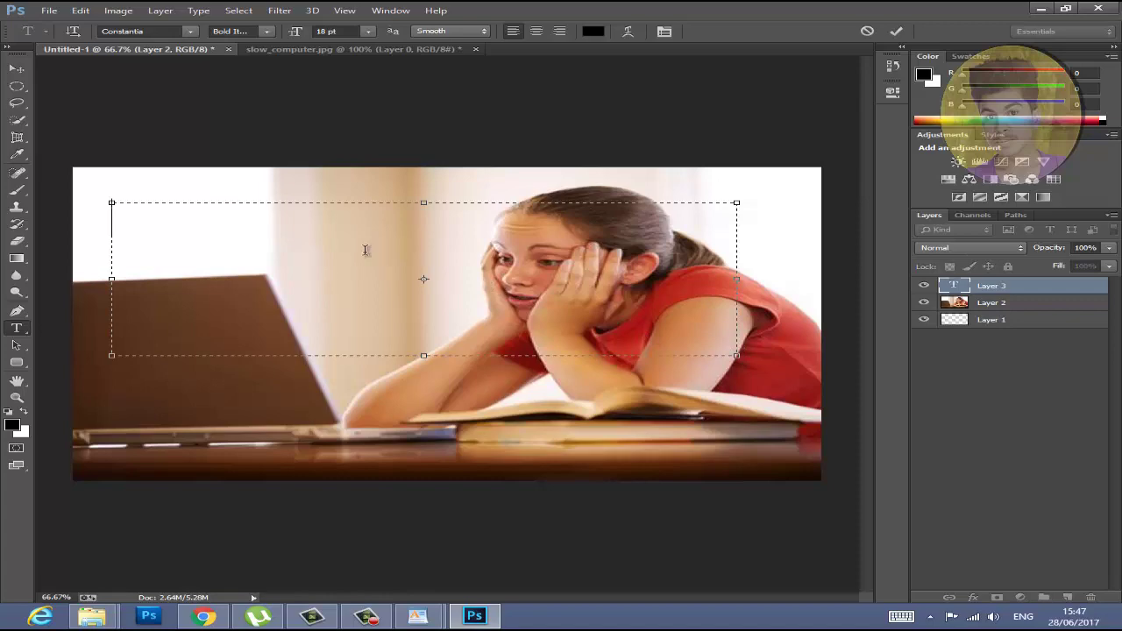
Copy the title text from the WordPad document, then minimize WordPad
click(417, 616)
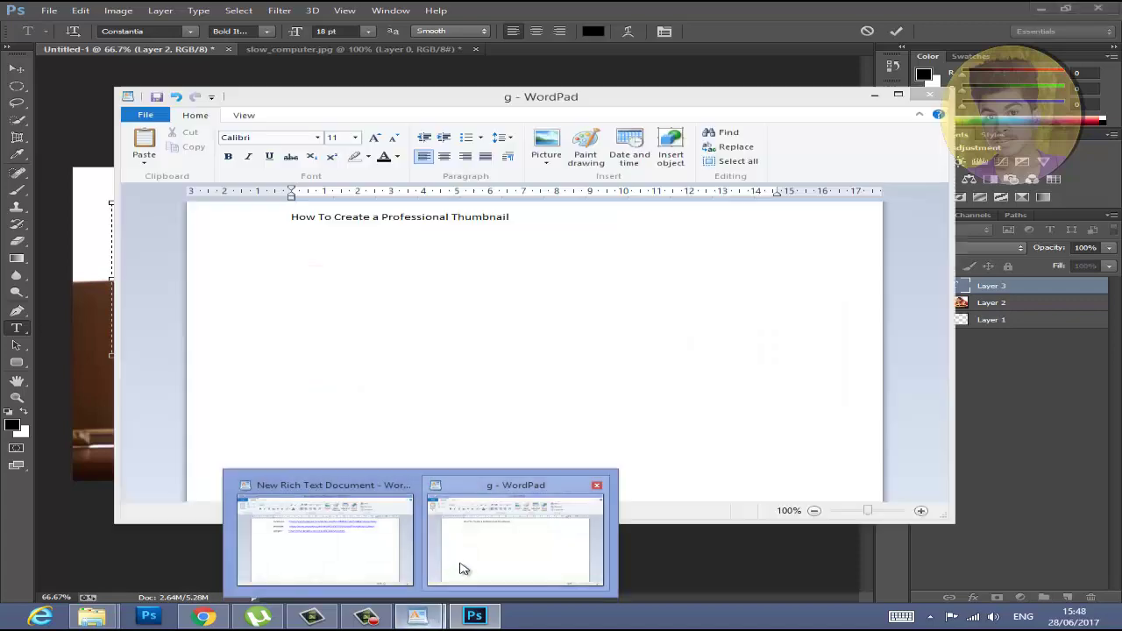
click(463, 569)
mouse_move(511, 219)
mouse_down()
mouse_move(316, 237)
mouse_move(359, 210)
mouse_up()
right_click(386, 227)
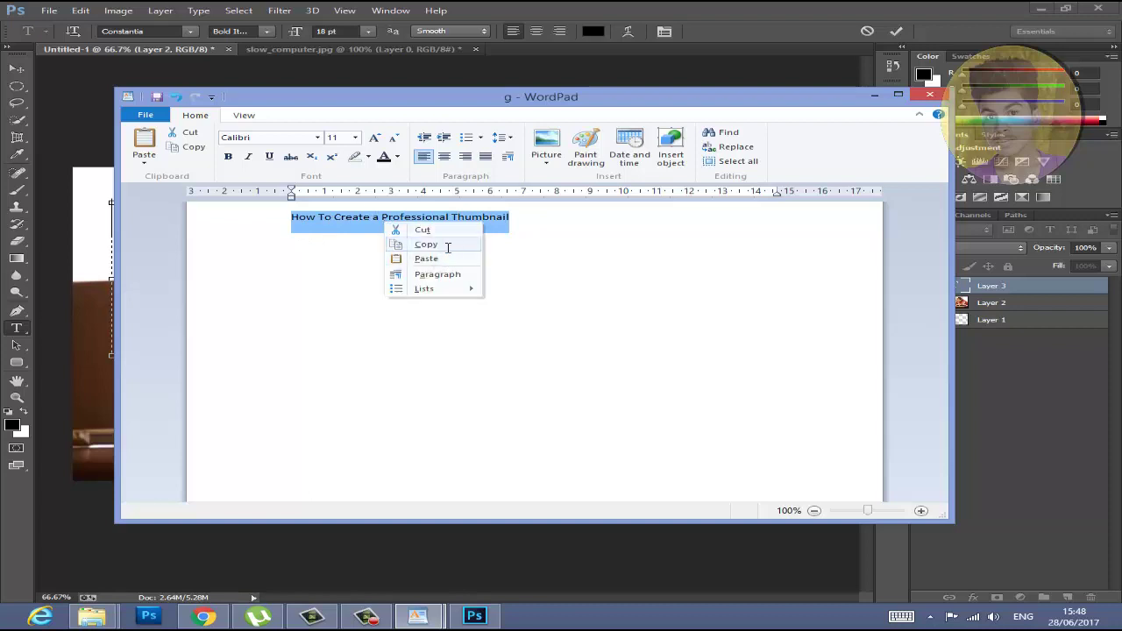
click(426, 245)
click(874, 94)
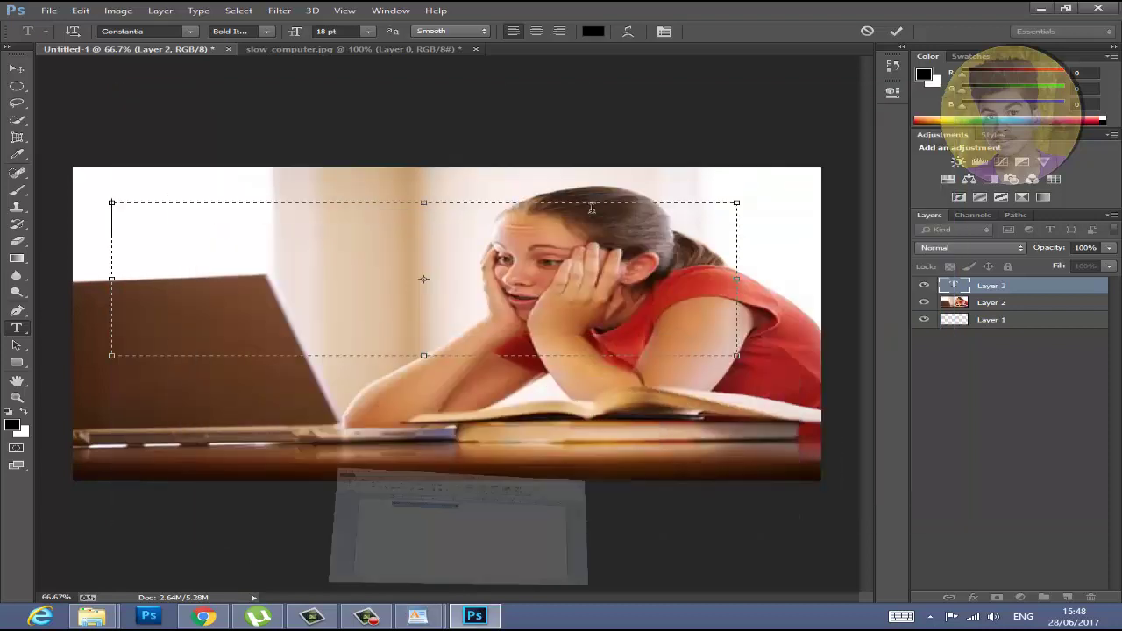
Paste 'How To Create a Professional Thumbnail', widen the text box, and select the whole title
right_click(266, 228)
click(294, 283)
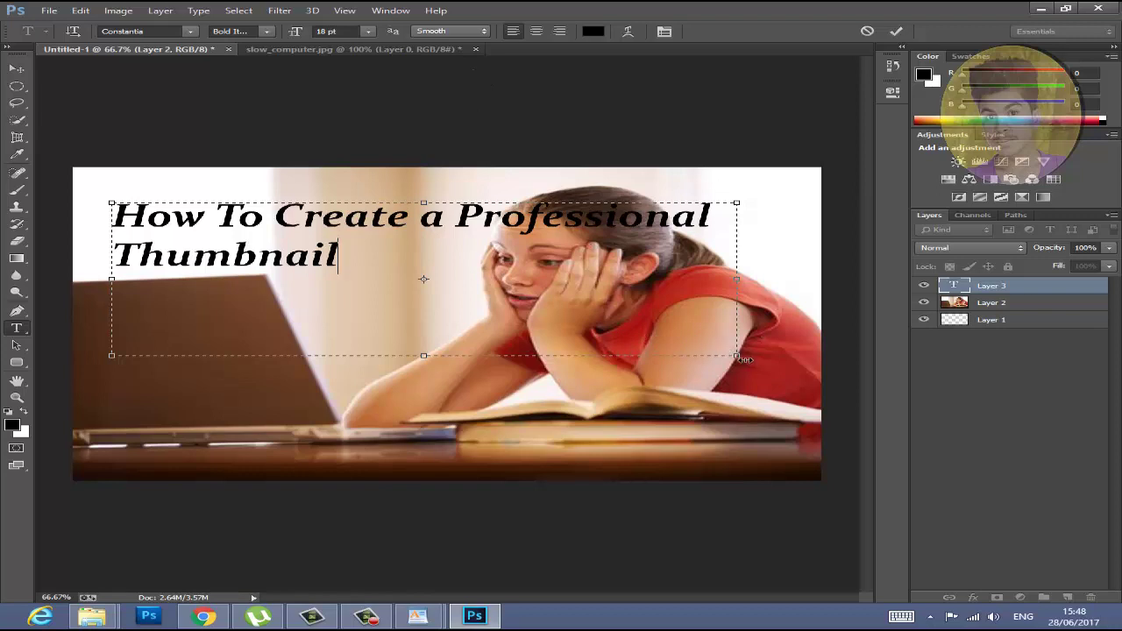
drag(736, 356, 697, 416)
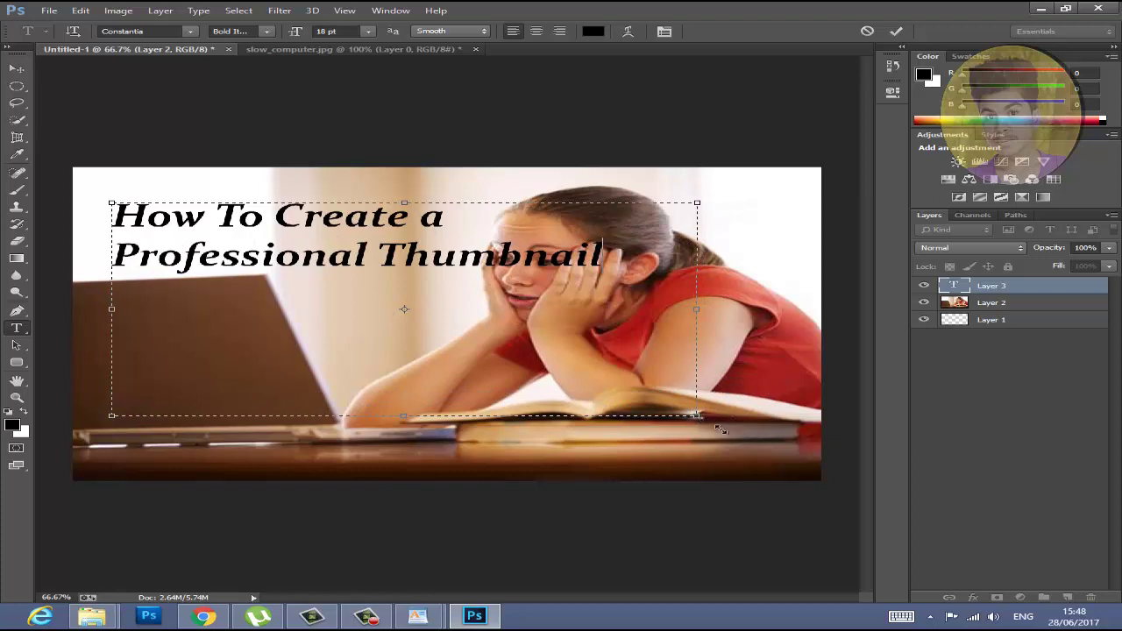
drag(698, 417, 743, 425)
drag(207, 221, 90, 226)
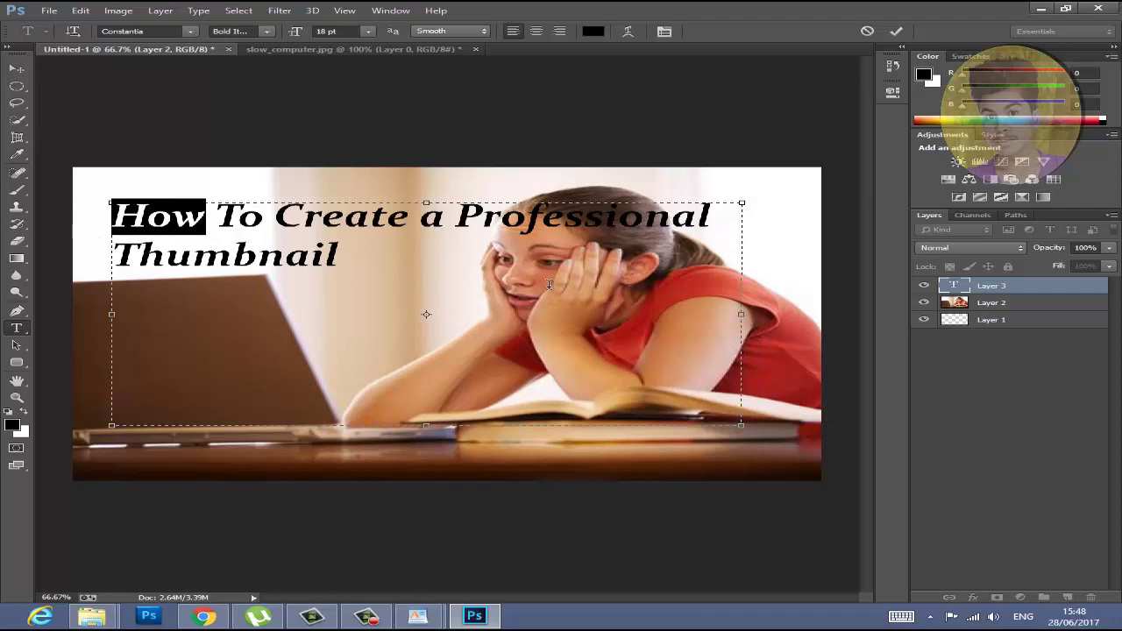
drag(316, 283, 158, 193)
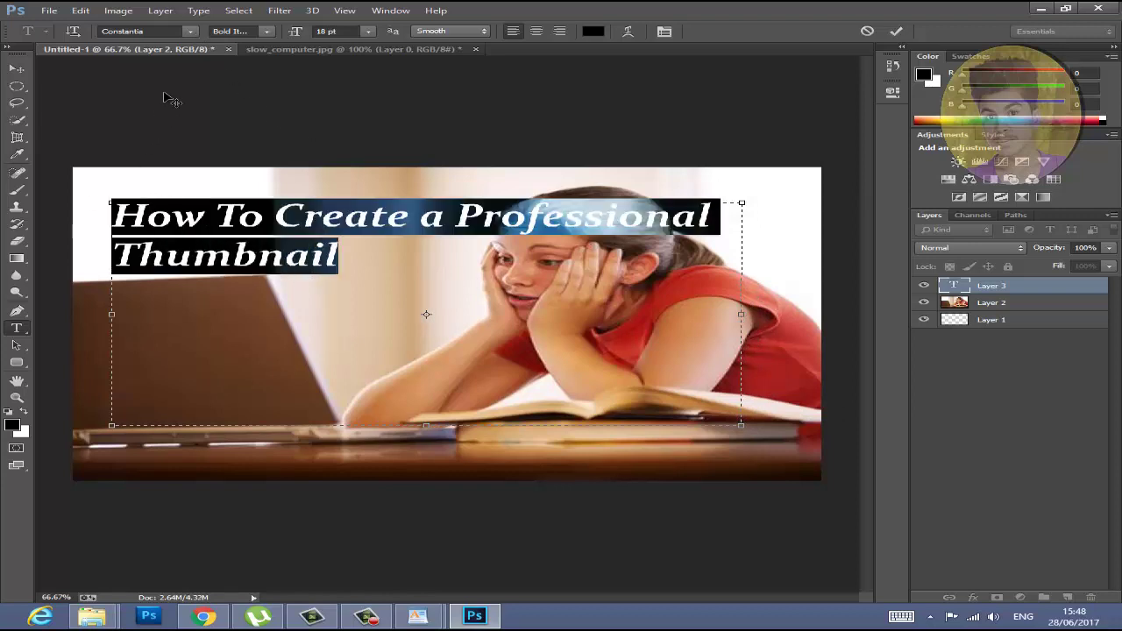
Set the title to 30 pt Bold Italic, move it to the top-left, and commit
click(368, 31)
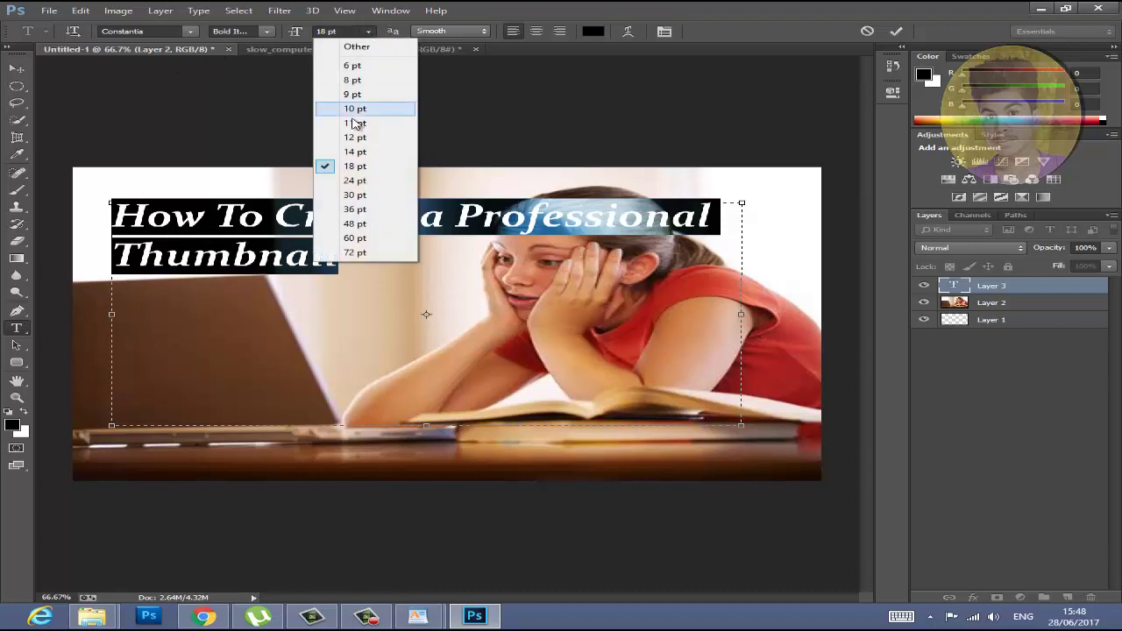
click(355, 195)
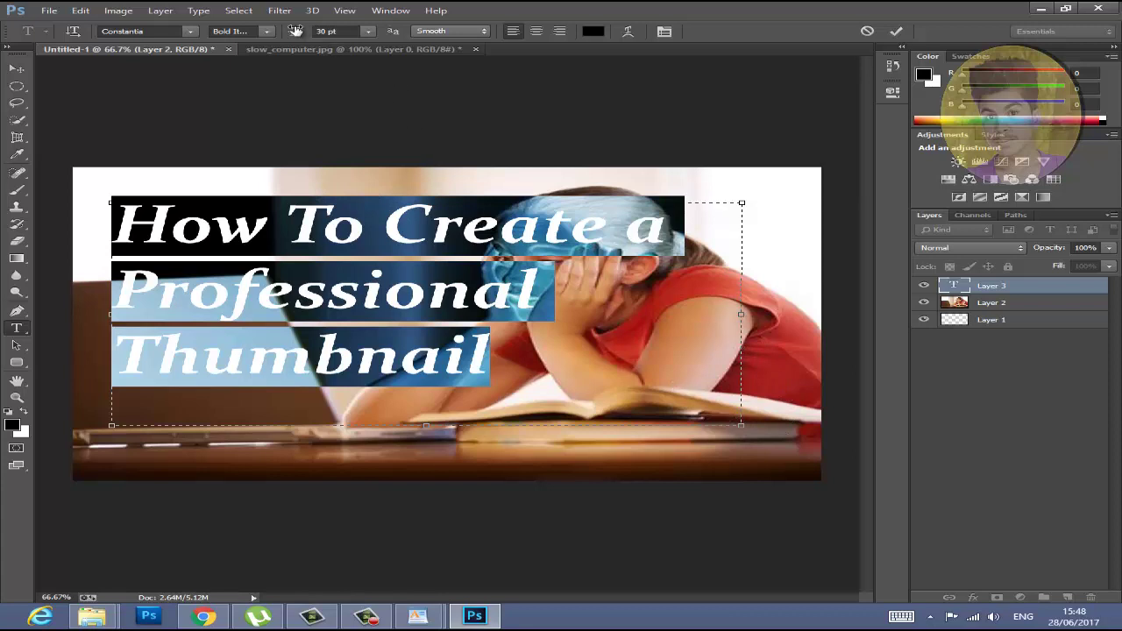
click(266, 32)
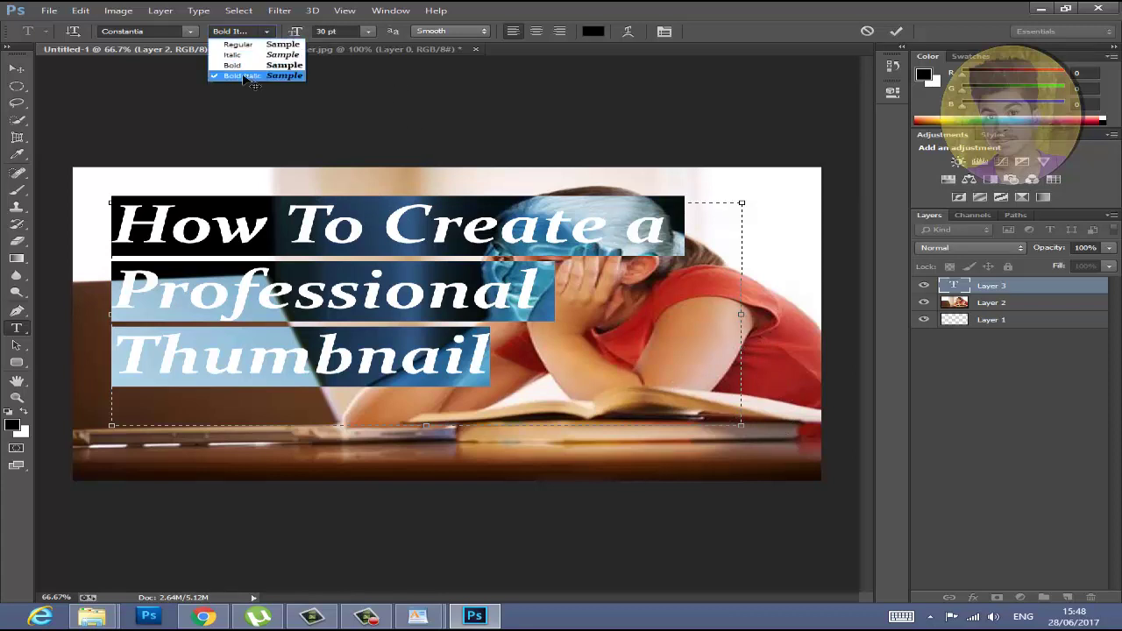
click(253, 77)
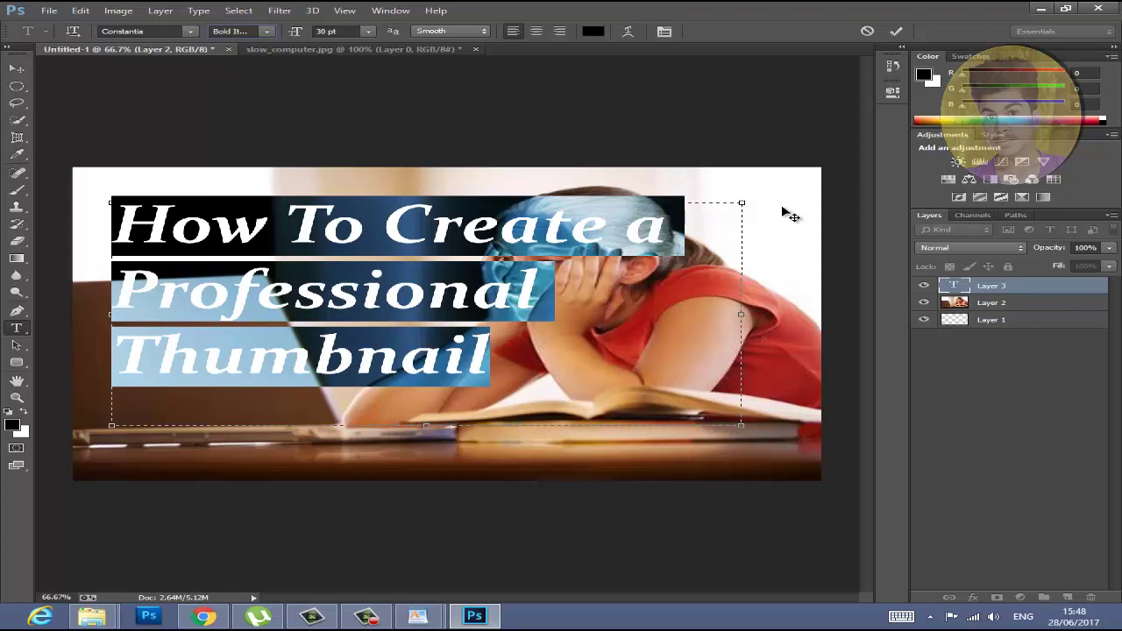
mouse_move(791, 217)
mouse_down()
mouse_move(733, 198)
mouse_move(752, 219)
mouse_move(765, 219)
mouse_move(760, 196)
mouse_move(765, 204)
mouse_up()
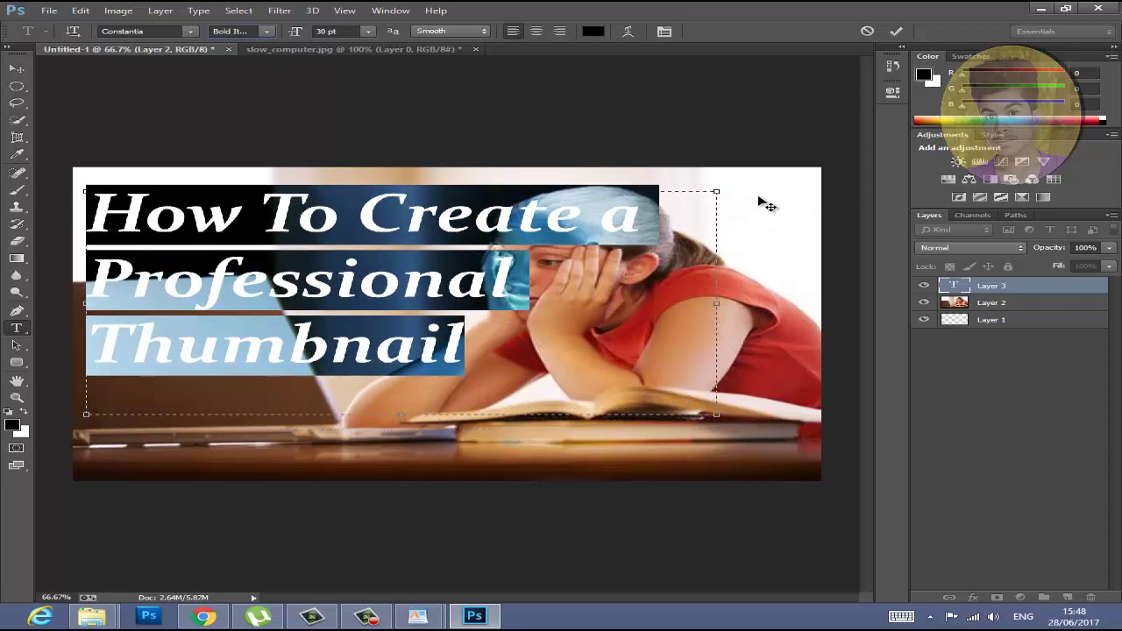
click(18, 72)
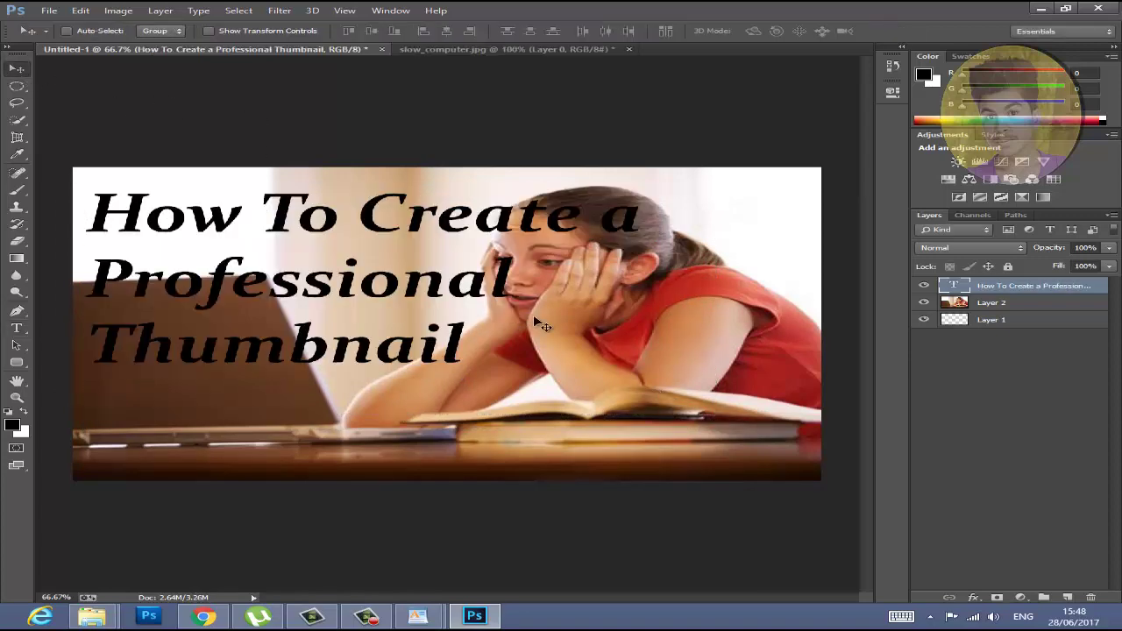
Open Blending Options for the title layer and reposition the Layer Style window
right_click(999, 291)
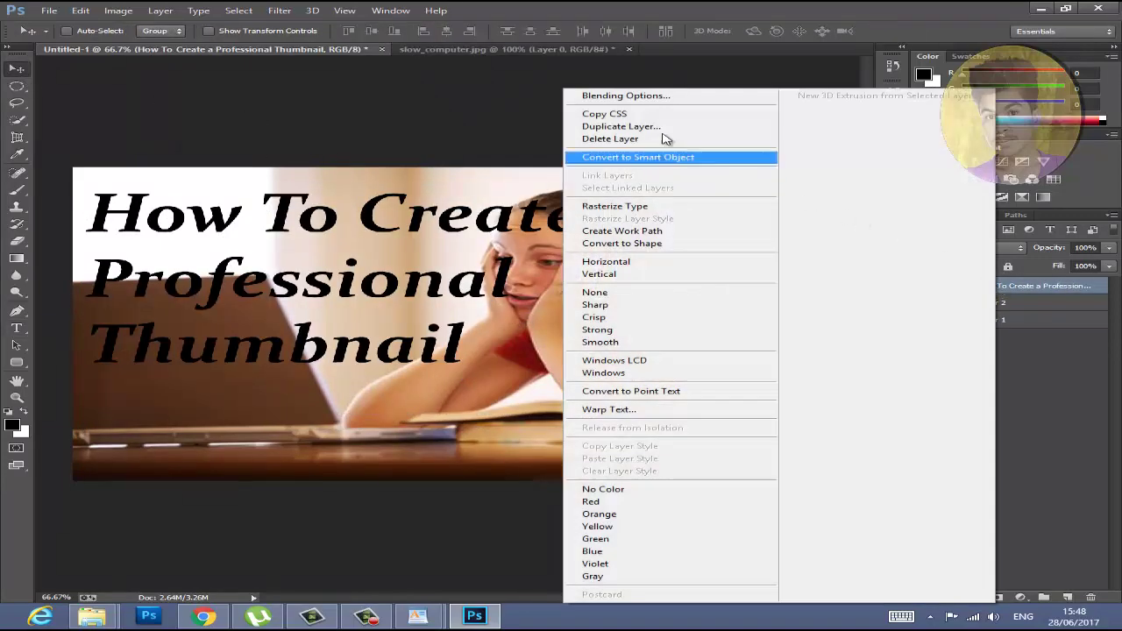
click(650, 101)
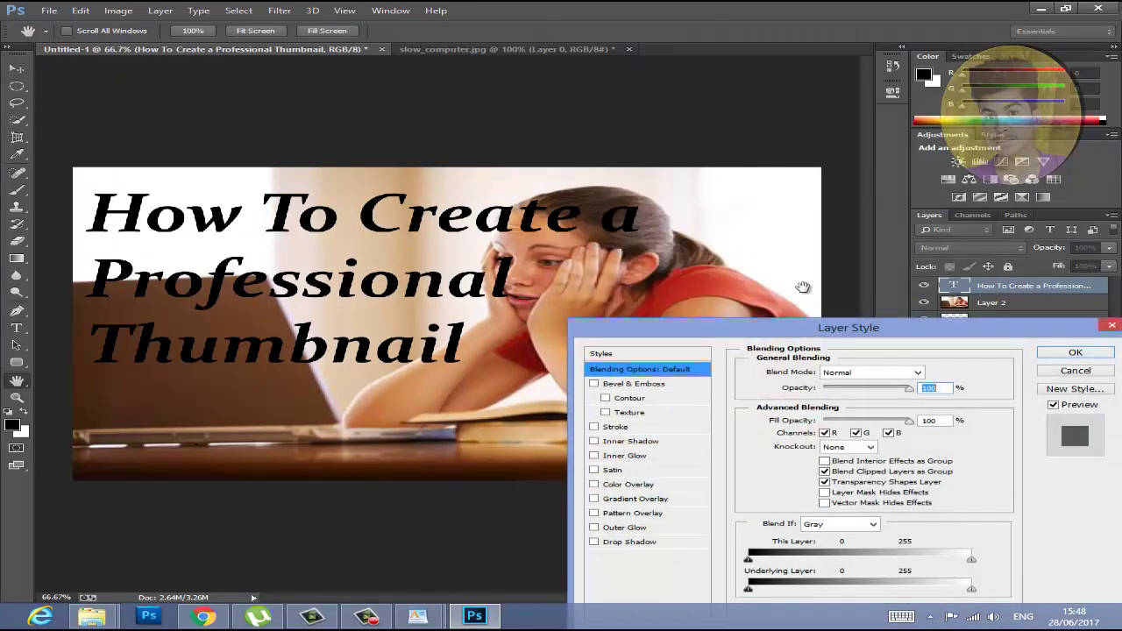
mouse_move(840, 329)
mouse_down()
mouse_move(833, 272)
mouse_move(809, 226)
mouse_up()
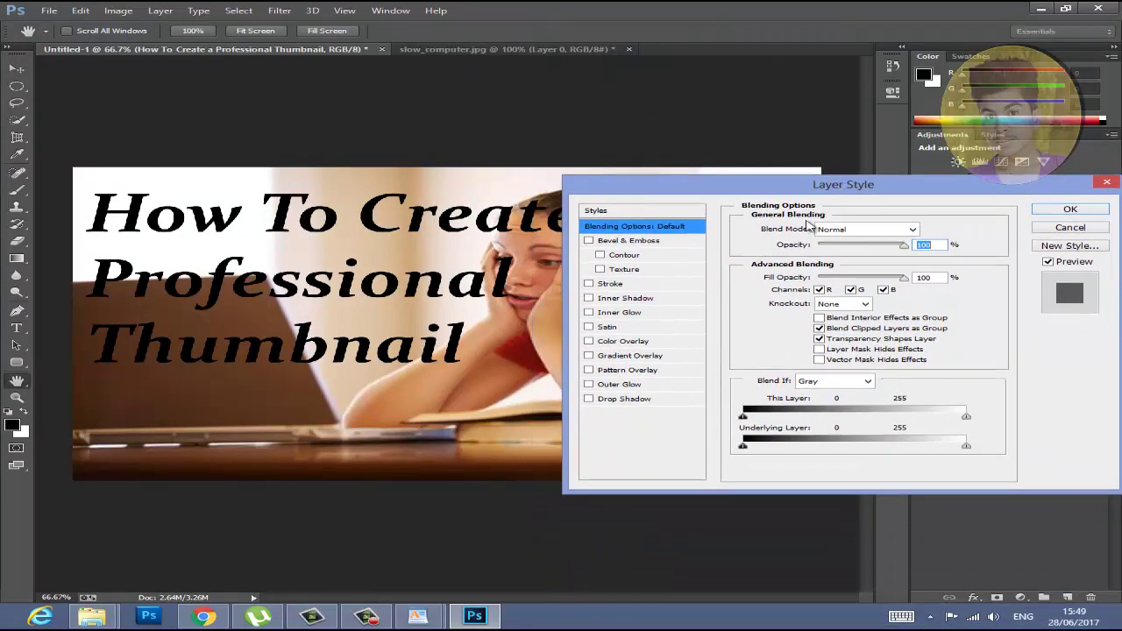
Toggle Stroke, Inner Shadow, Inner Glow and Satin, ending with only Satin and Drop Shadow on
click(588, 399)
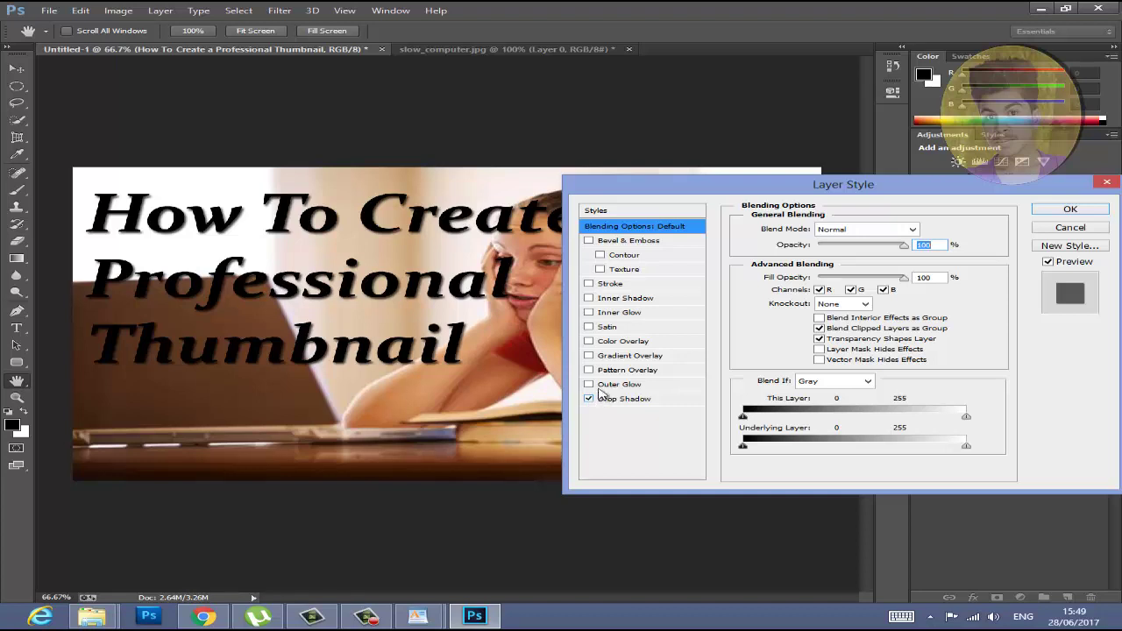
click(589, 283)
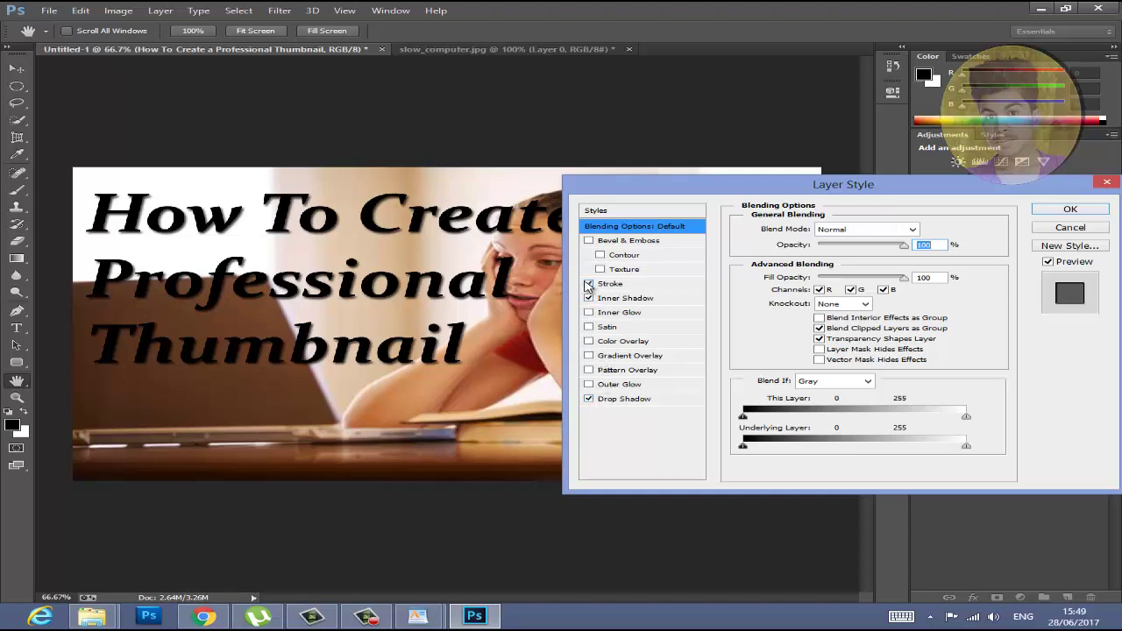
click(589, 326)
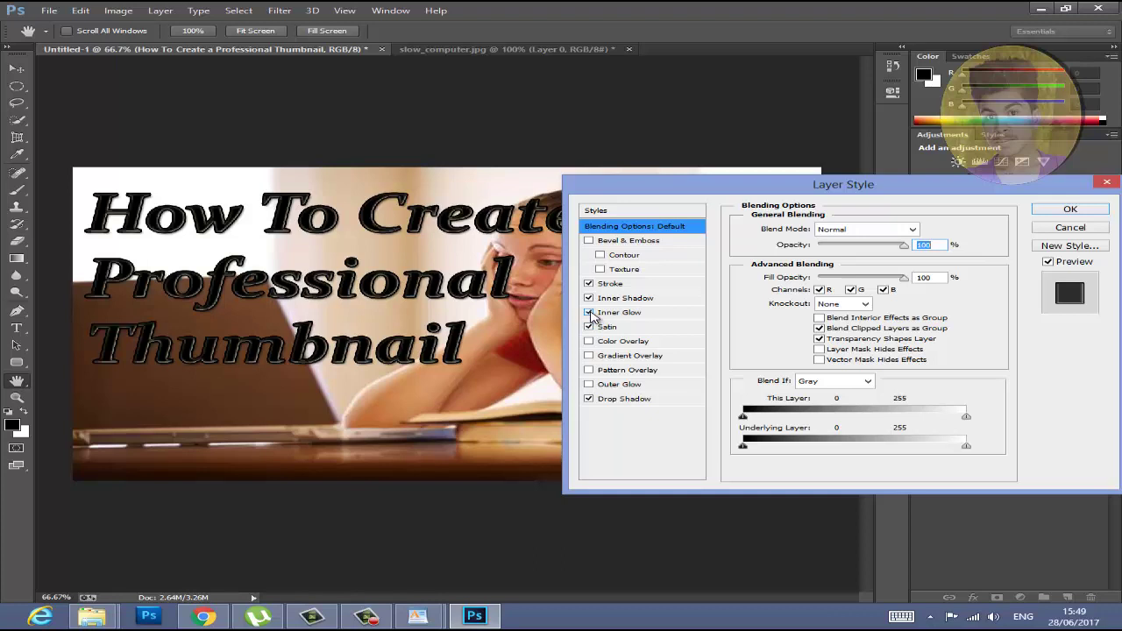
click(588, 312)
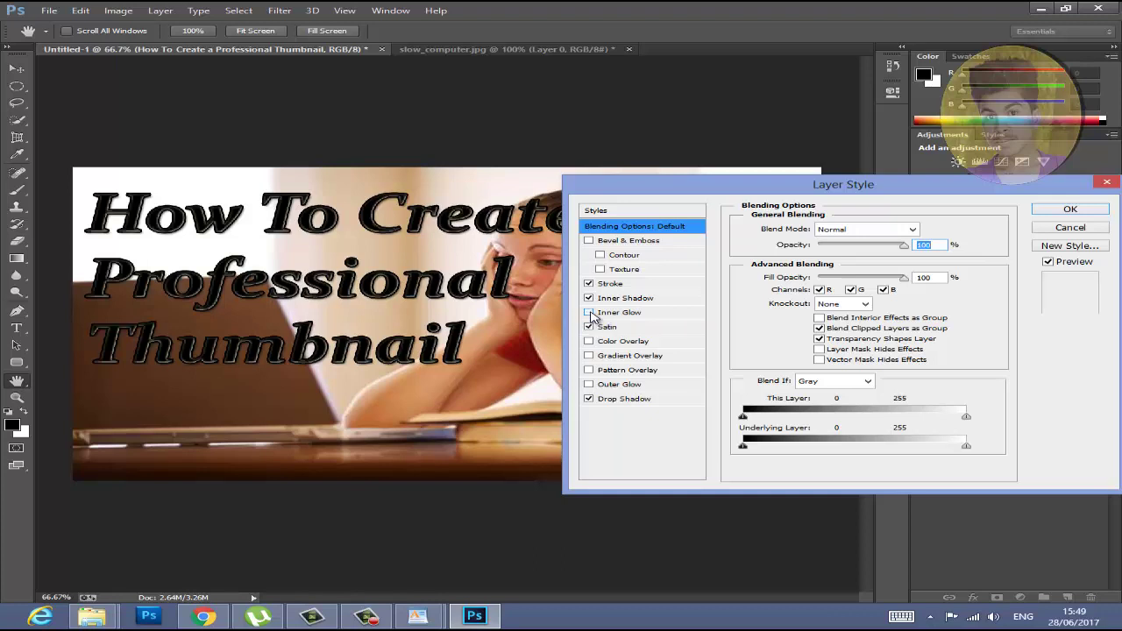
click(588, 298)
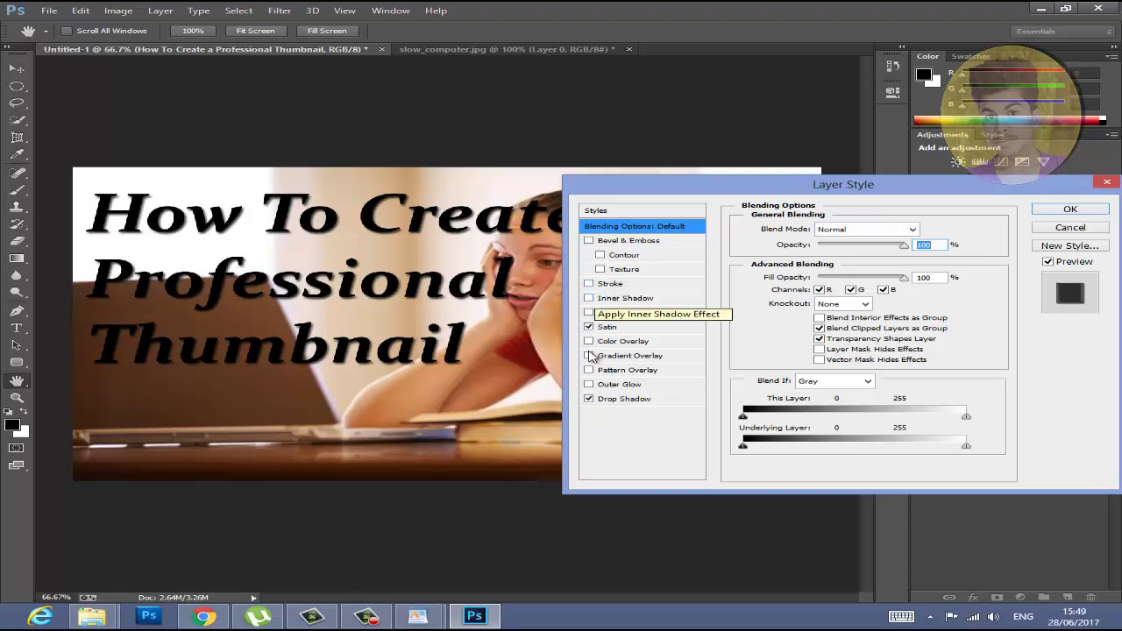
click(589, 399)
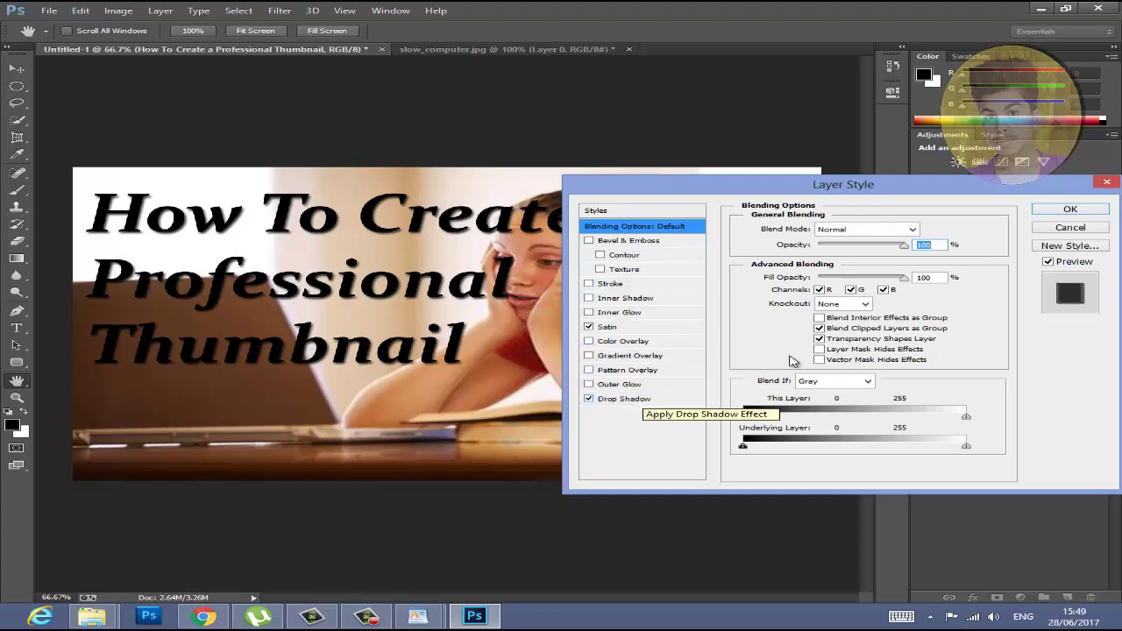
Give the drop shadow a near-white colour, higher opacity and a 14 px distance
click(624, 400)
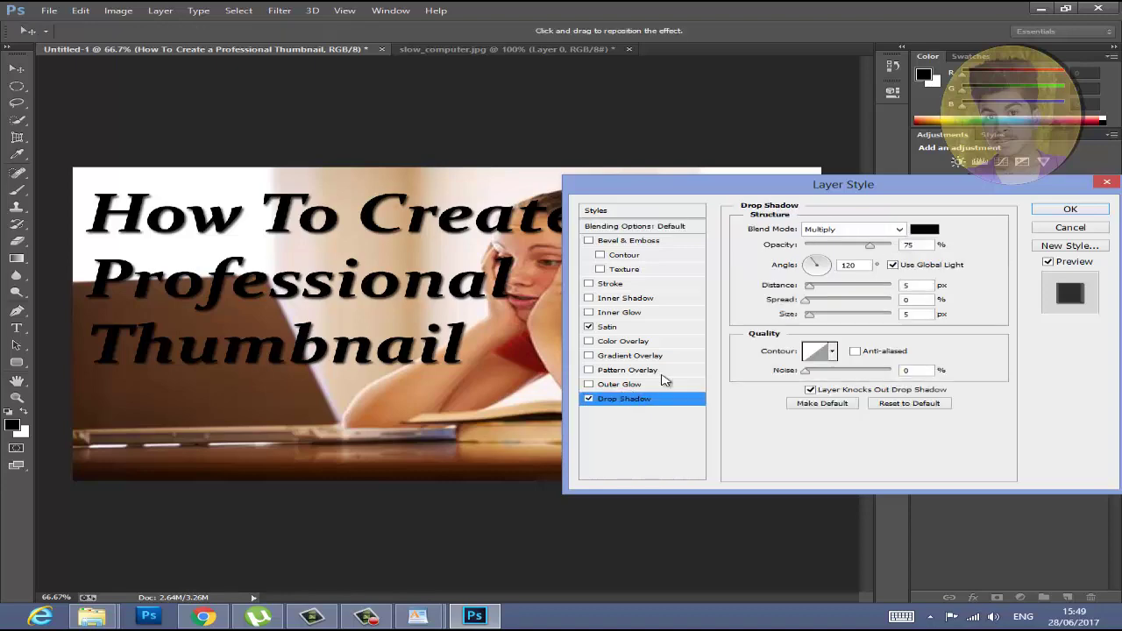
click(925, 229)
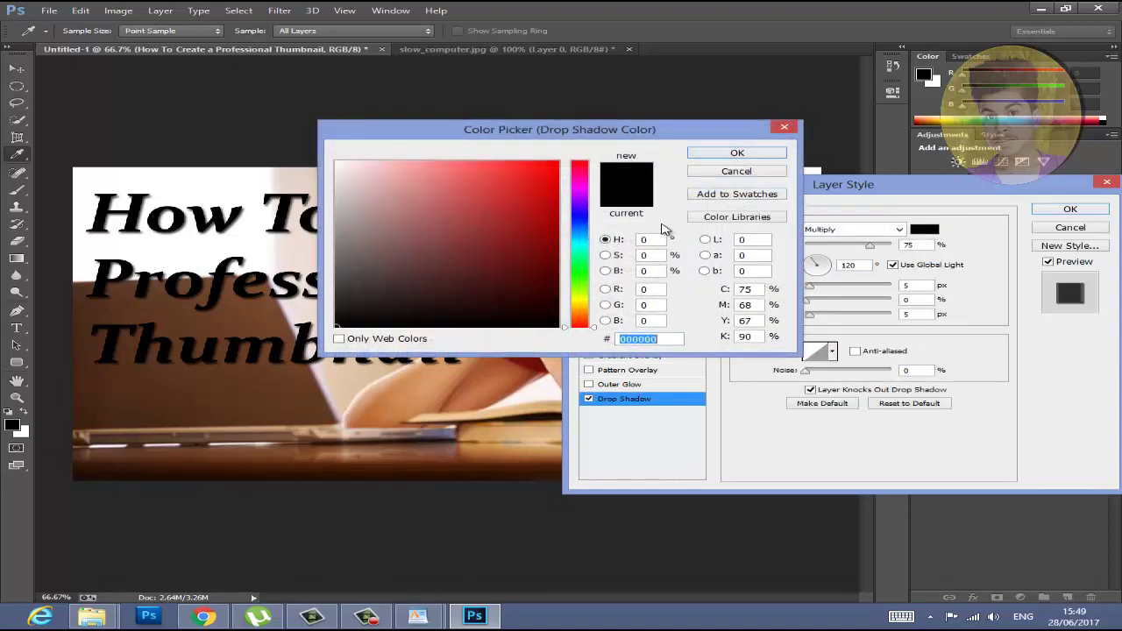
click(338, 165)
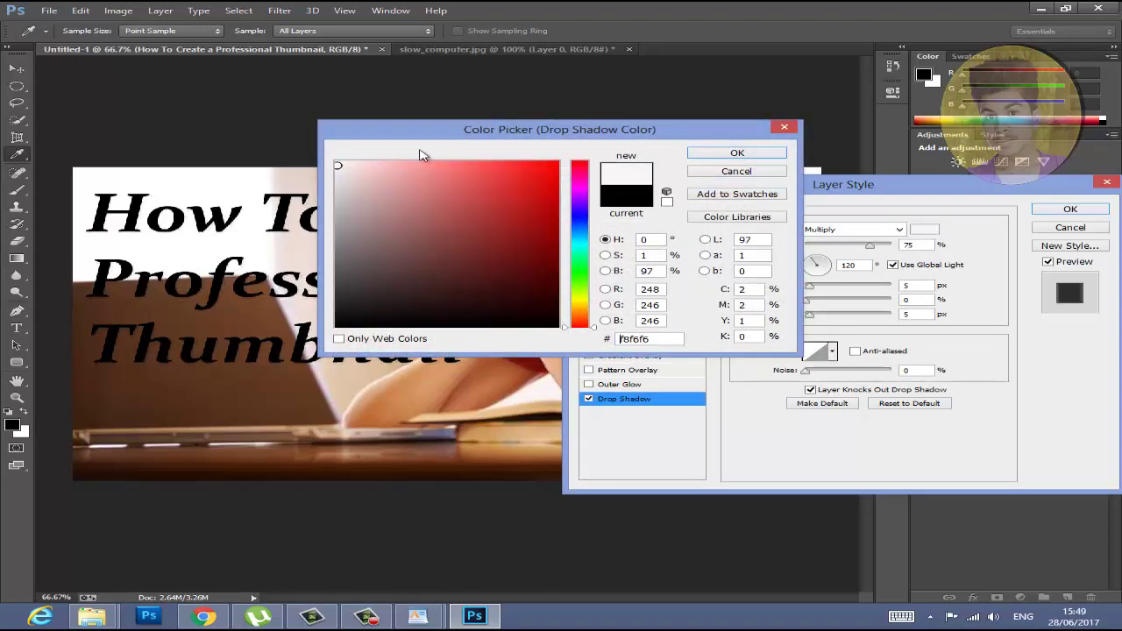
click(714, 156)
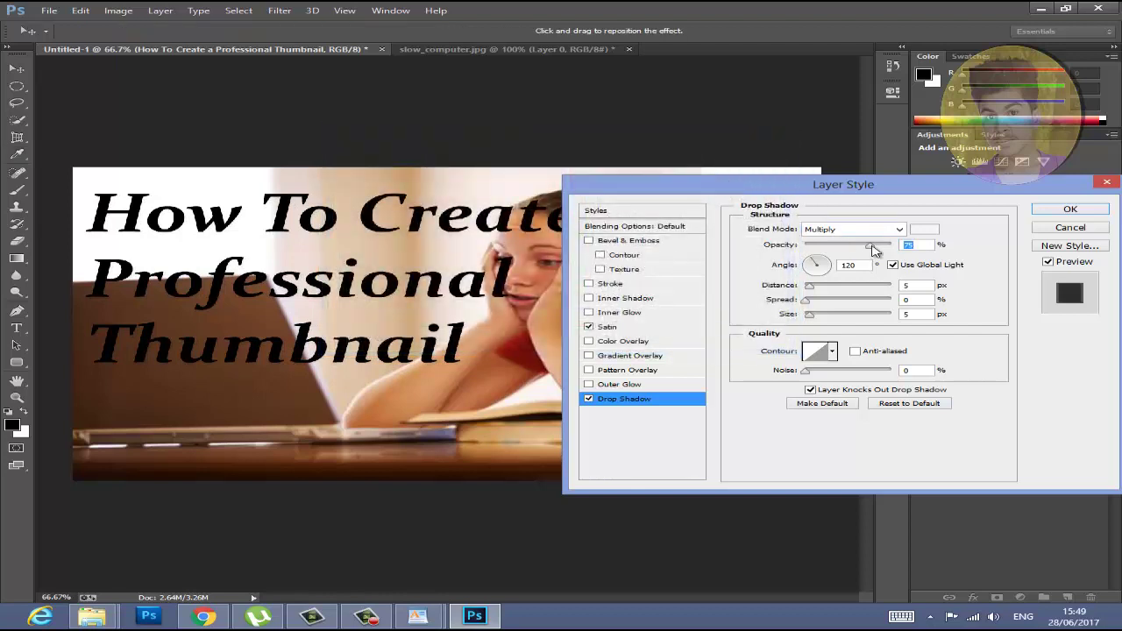
drag(873, 247, 880, 248)
mouse_move(837, 293)
mouse_down()
mouse_move(870, 293)
mouse_move(821, 293)
mouse_up()
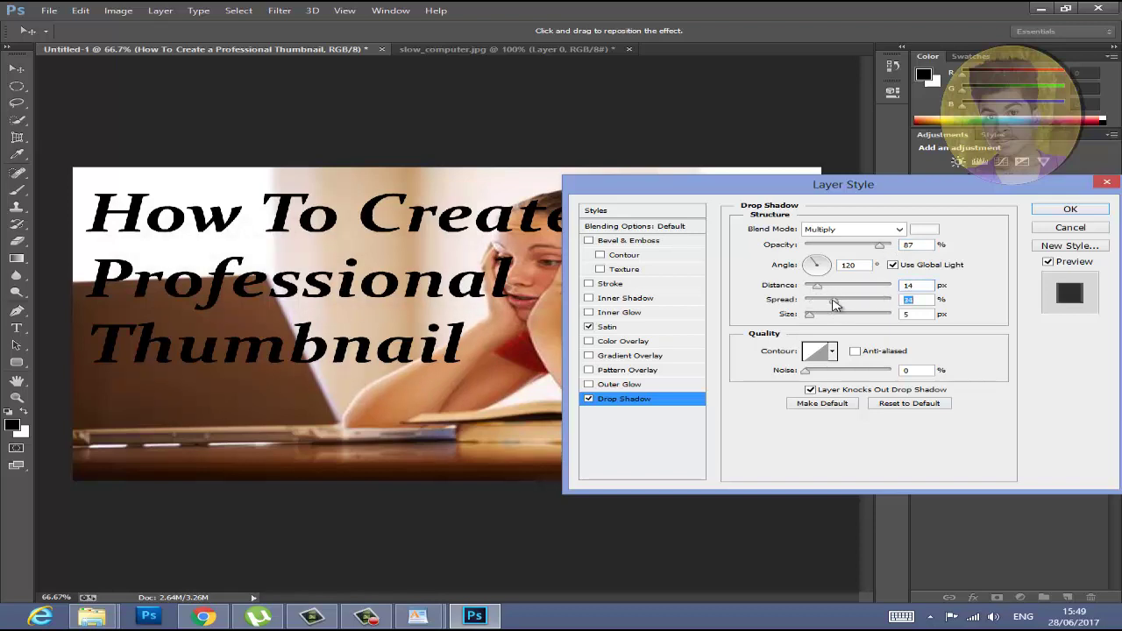
click(805, 300)
mouse_move(871, 250)
mouse_down()
mouse_move(835, 256)
mouse_move(894, 254)
mouse_up()
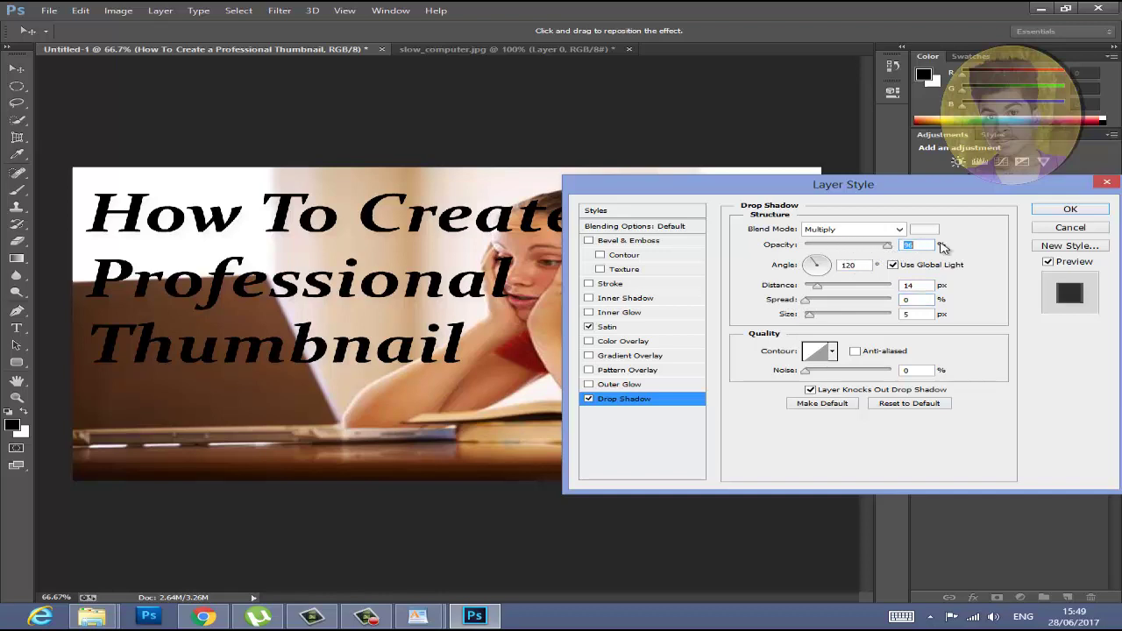
Enable Inner Glow, Inner Shadow and Stroke, then apply the layer style
click(594, 311)
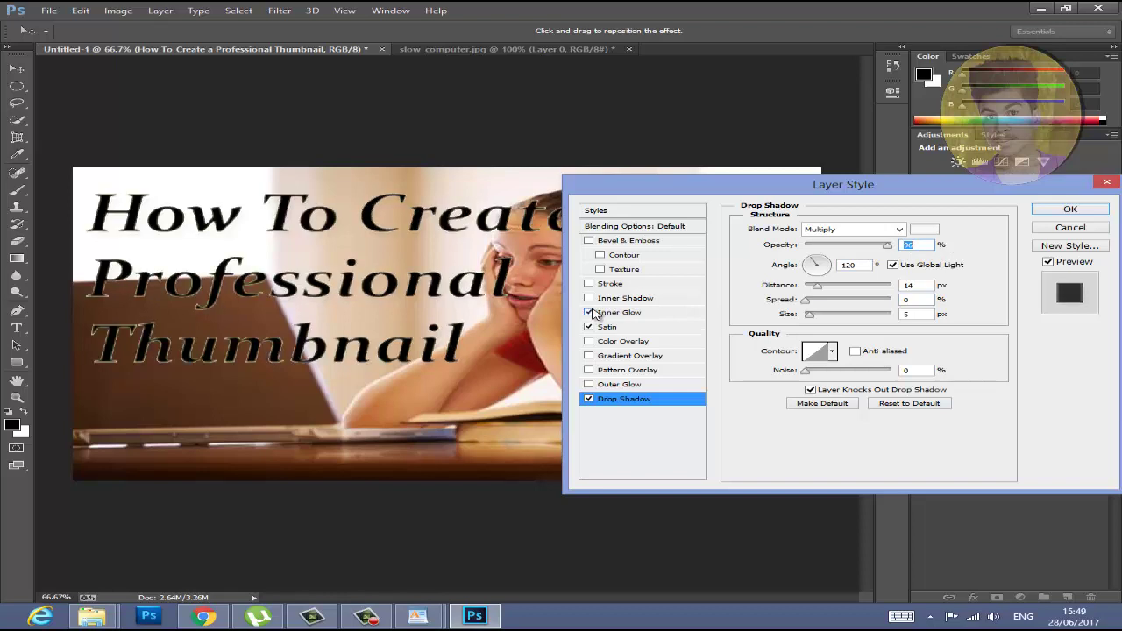
click(589, 298)
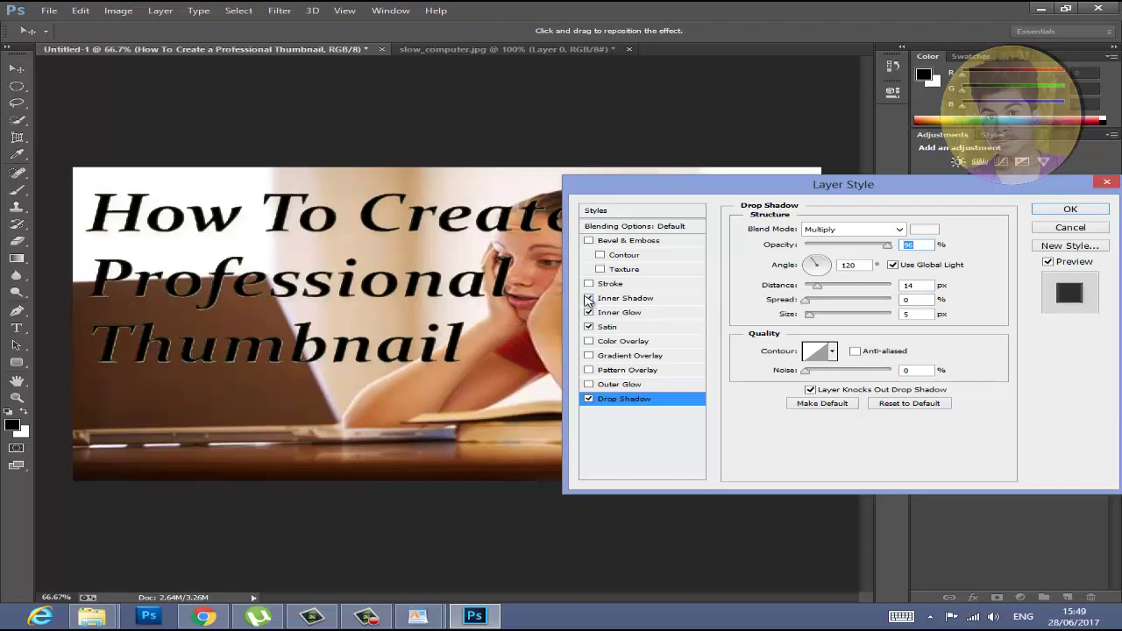
click(589, 284)
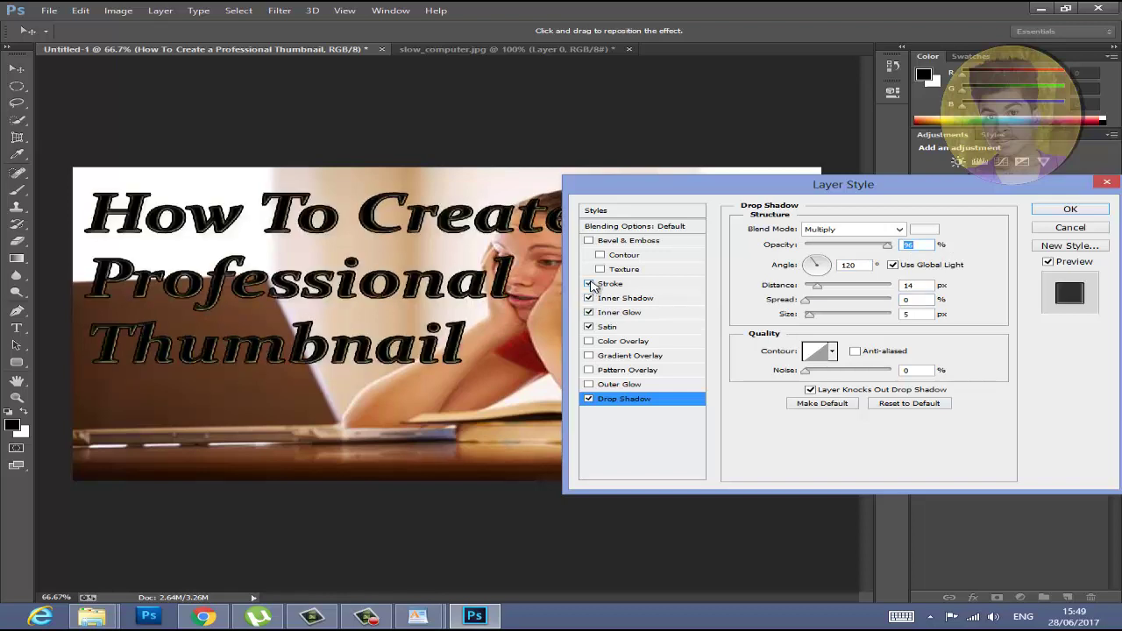
click(1072, 210)
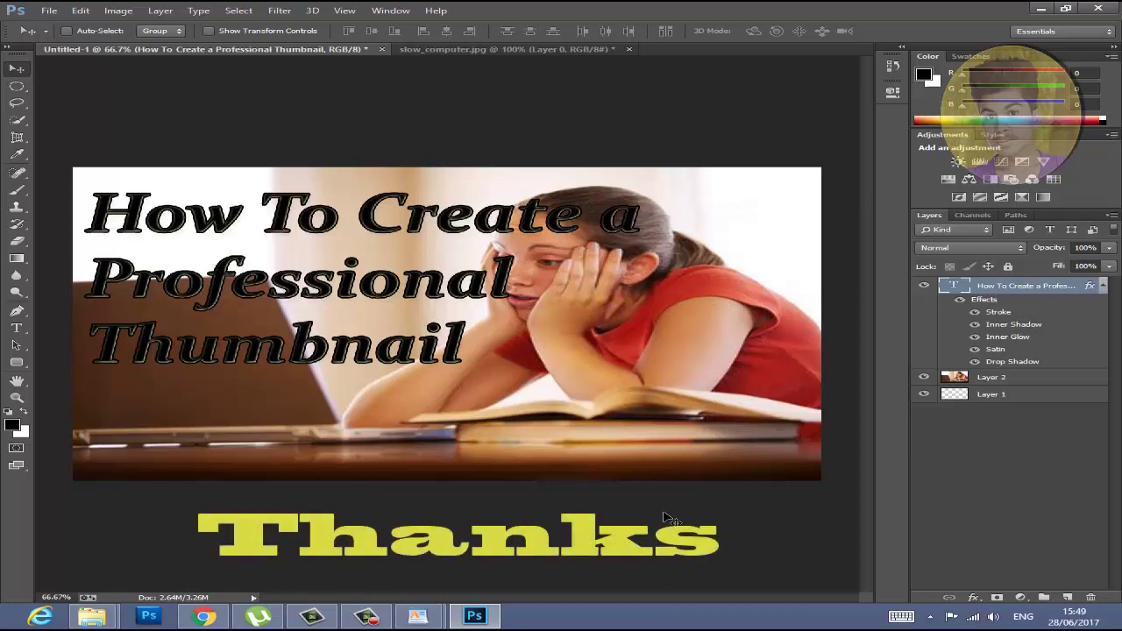
Minimize Photoshop from its title bar, leaving the finished thumbnail behind
click(1041, 9)
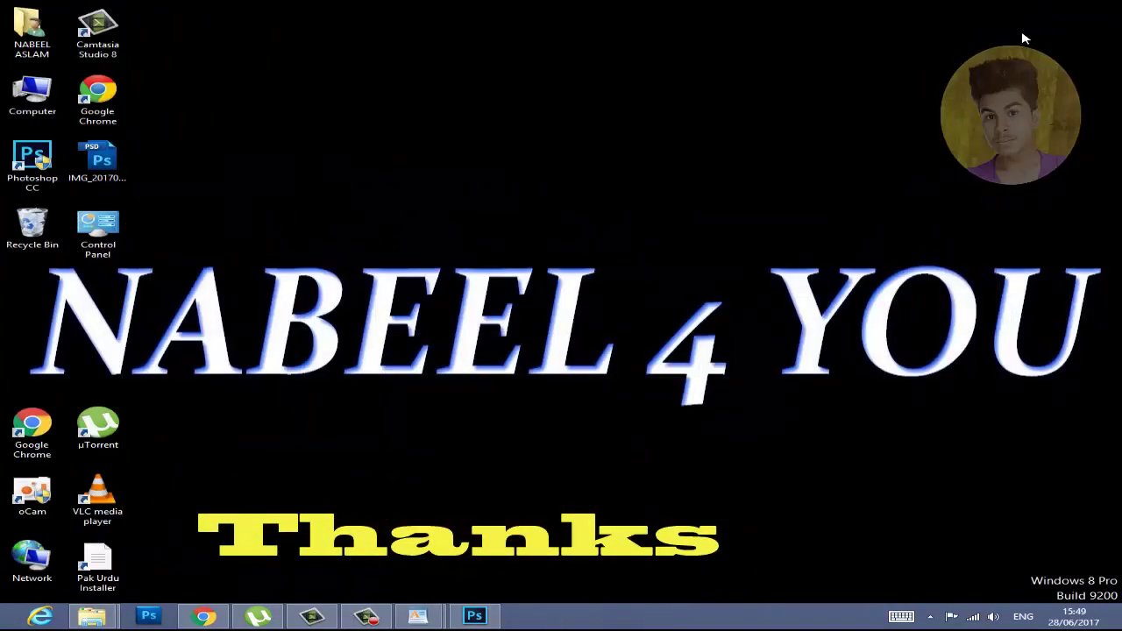